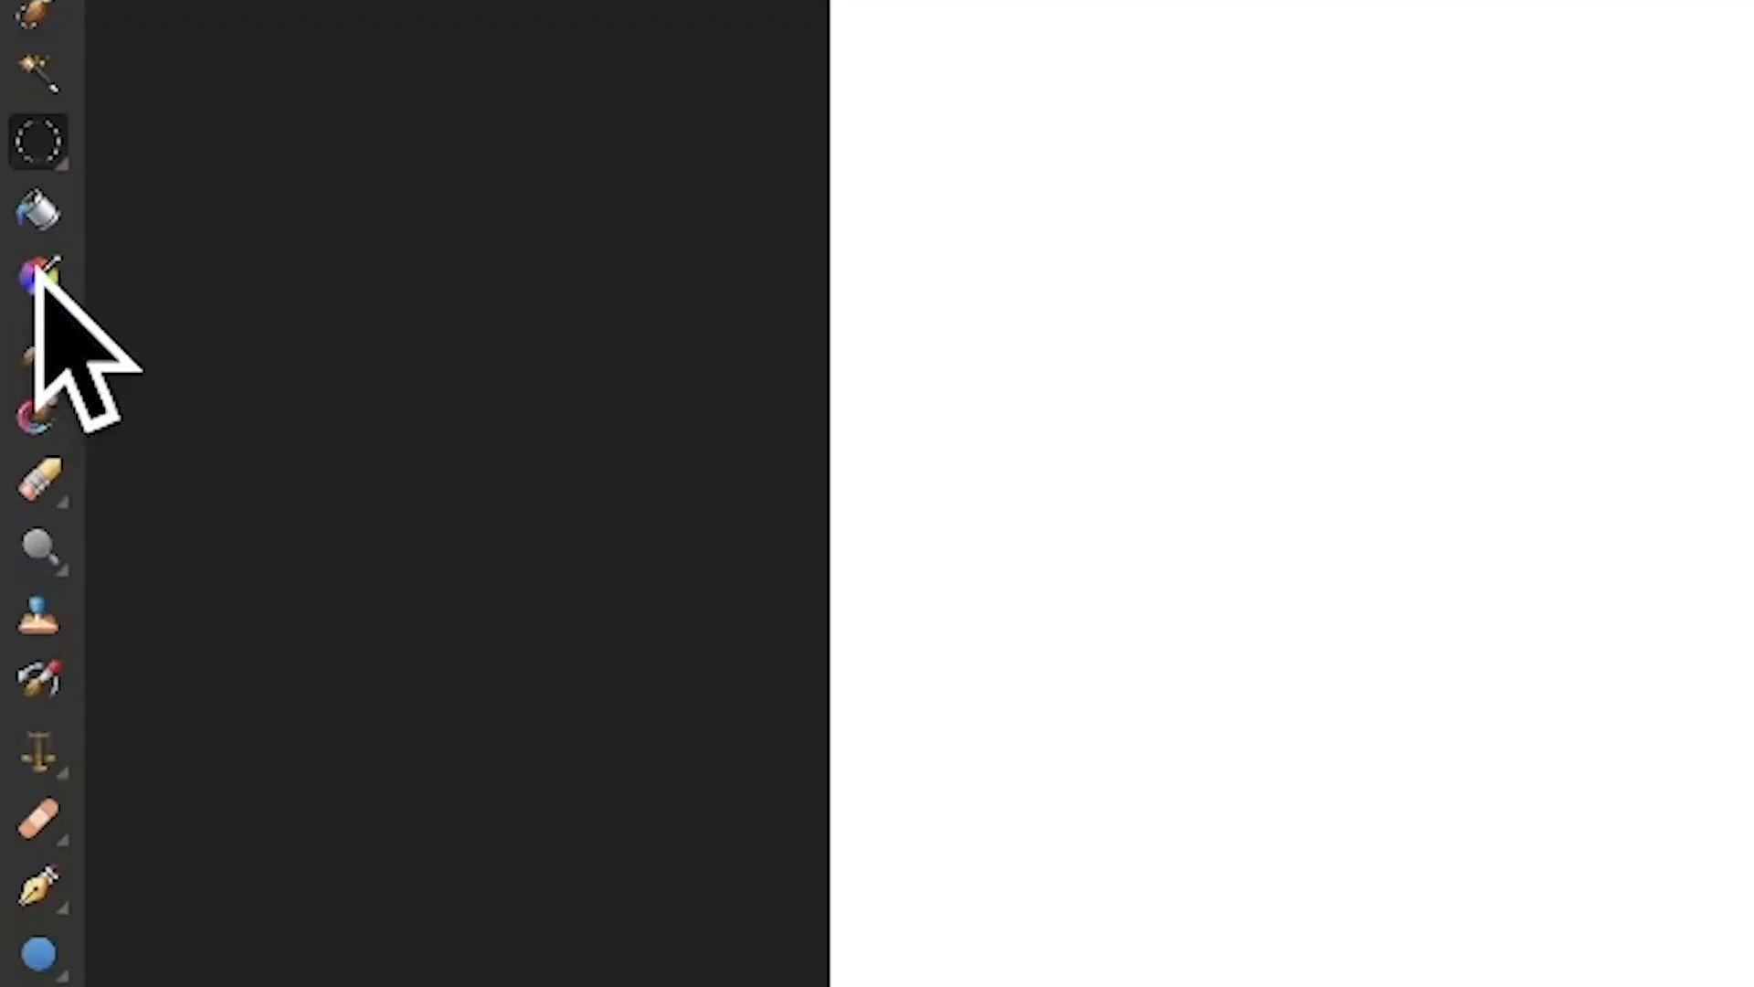
Step: Fill the tall elliptical selection with a horizontal linear gradient from grey to black and adjust the gradient's end point
{"action": "left_click", "coordinate": [36, 273]}
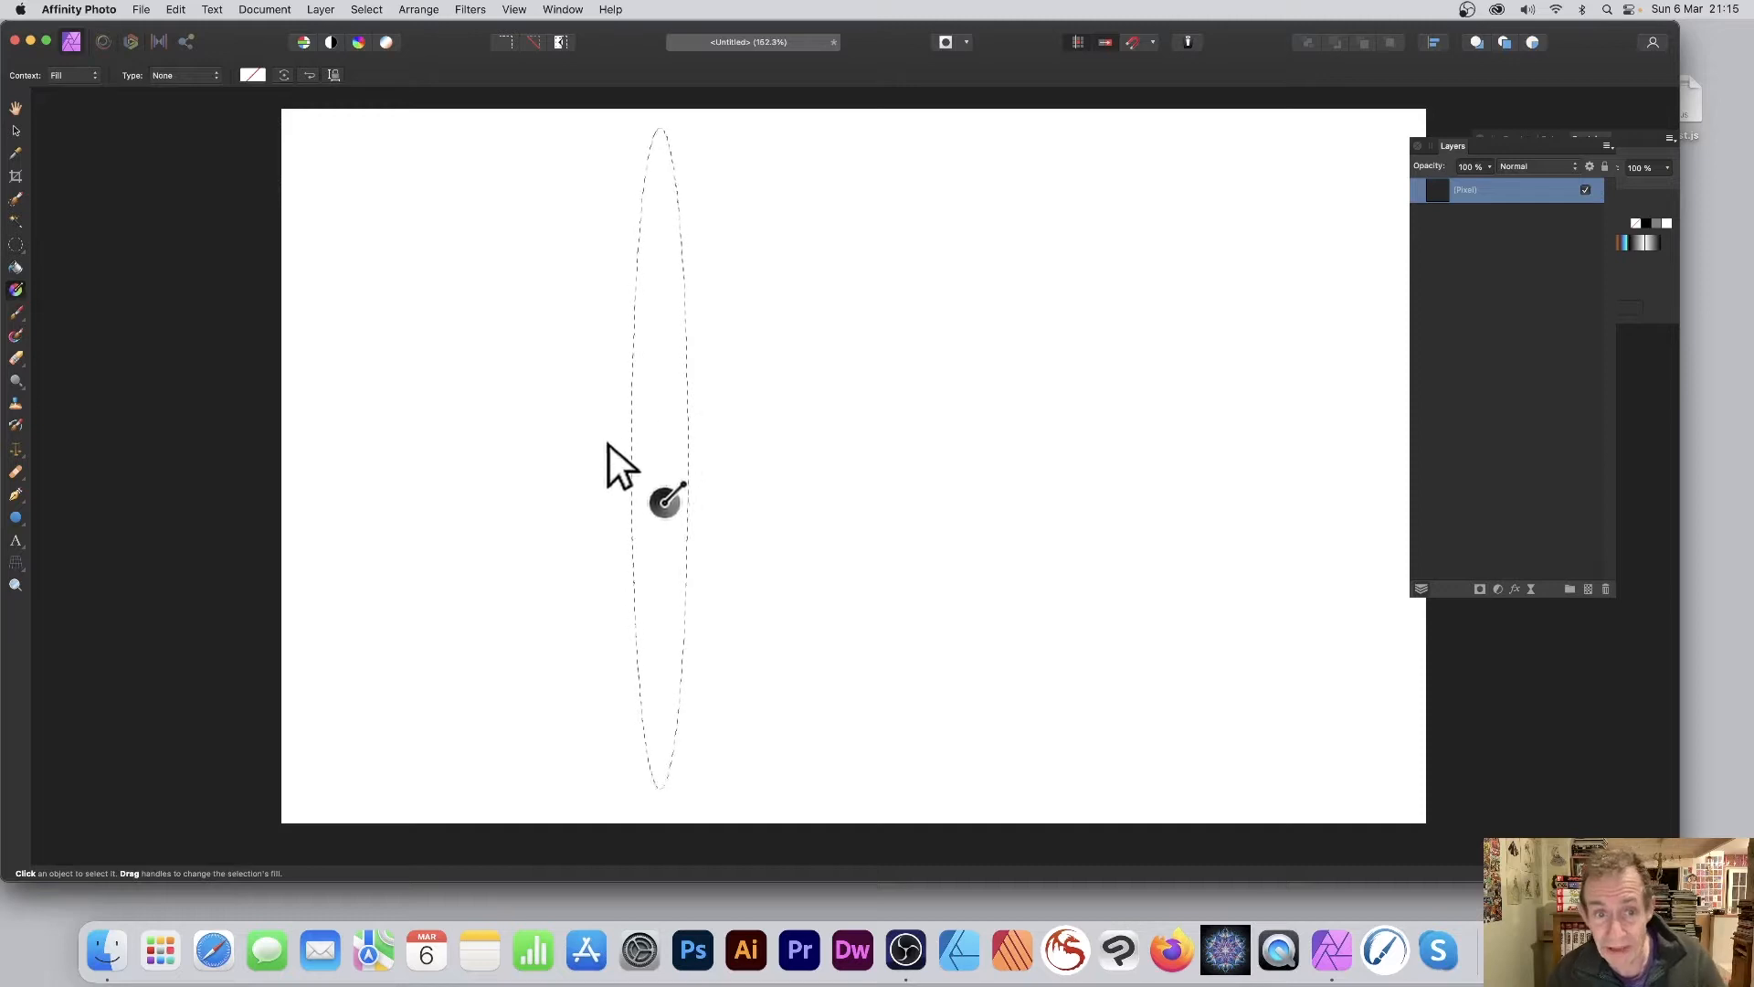
{"action": "mouse_move", "coordinate": [613, 445]}
{"action": "left_mouse_down"}
{"action": "mouse_move", "coordinate": [721, 446]}
{"action": "mouse_move", "coordinate": [669, 447]}
{"action": "left_mouse_up"}
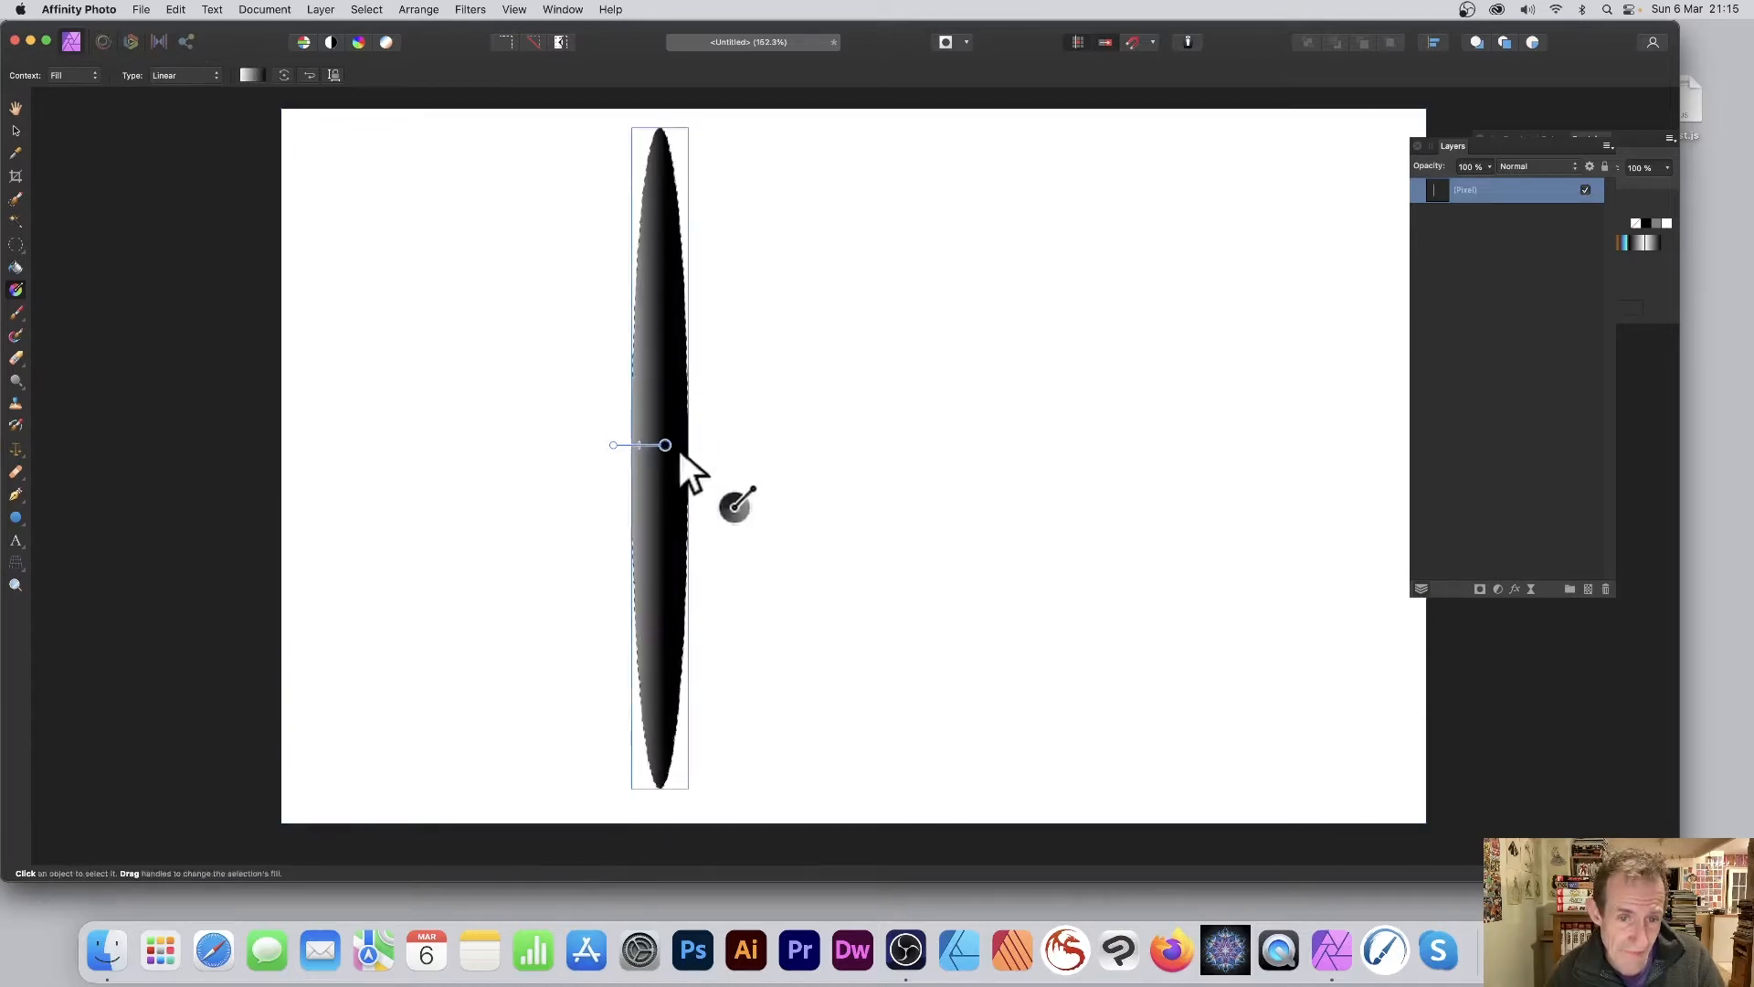
{"action": "left_click_drag", "start_coordinate": [661, 447], "coordinate": [653, 447]}
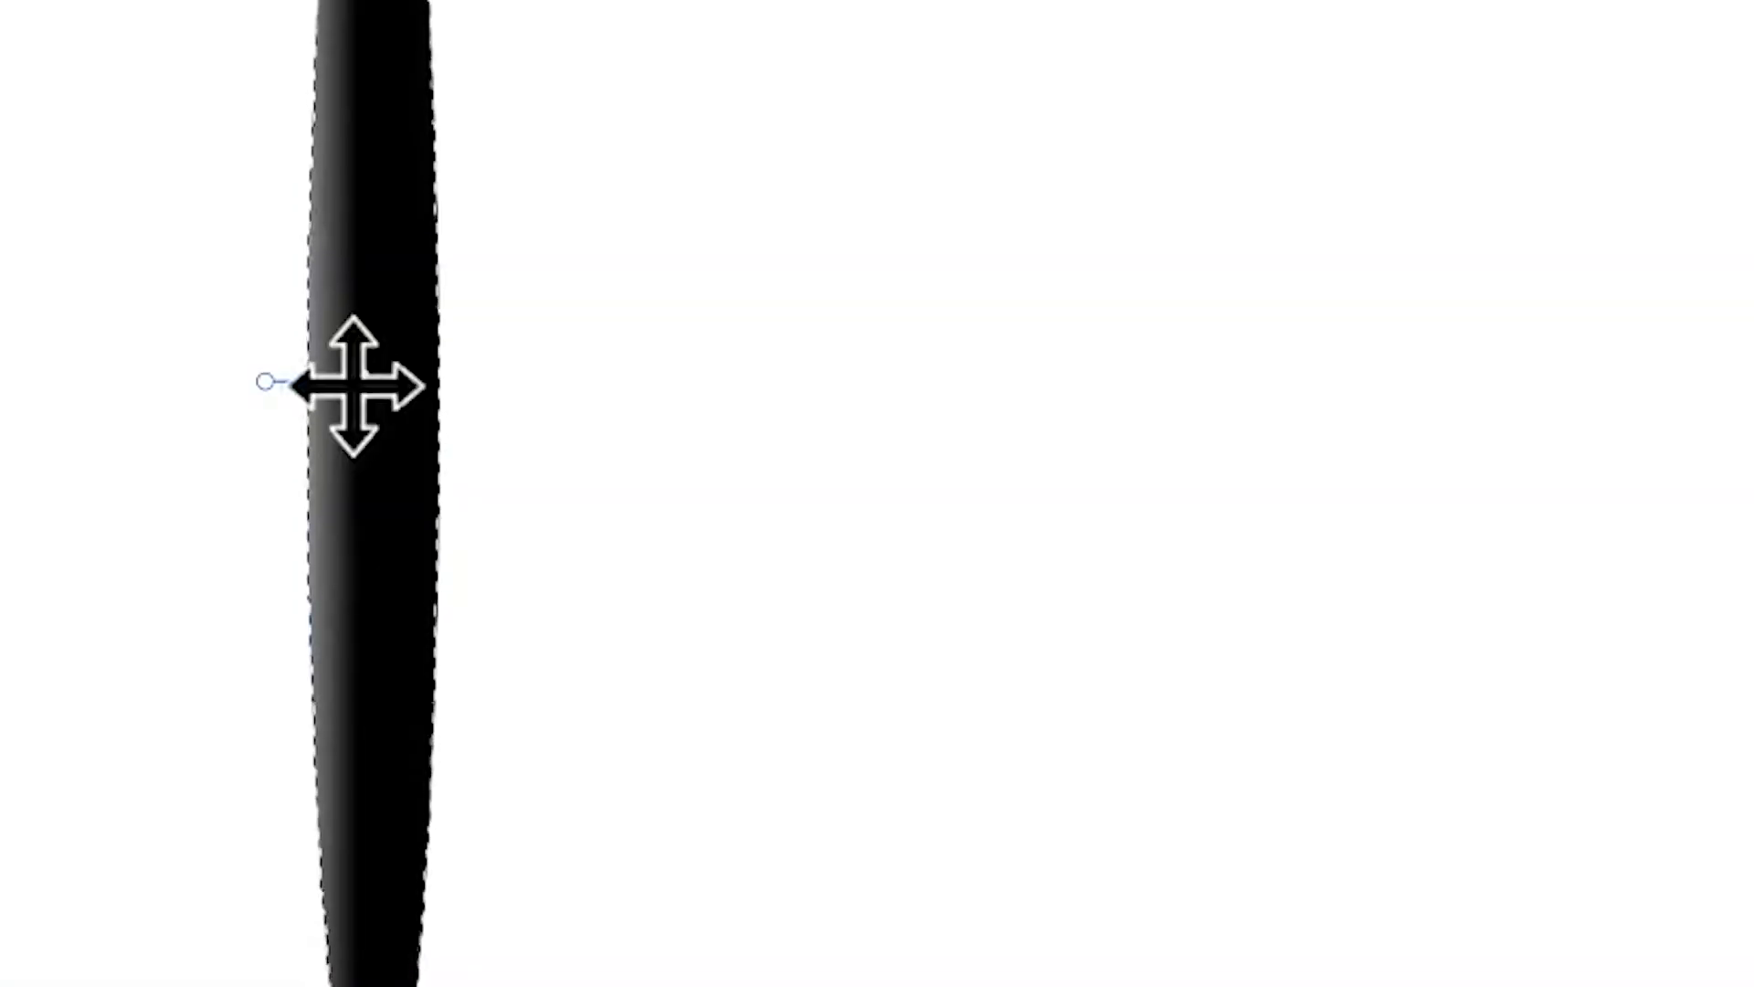
{"action": "mouse_move", "coordinate": [355, 384]}
{"action": "left_mouse_down"}
{"action": "mouse_move", "coordinate": [419, 386]}
{"action": "mouse_move", "coordinate": [387, 381]}
{"action": "left_mouse_up"}
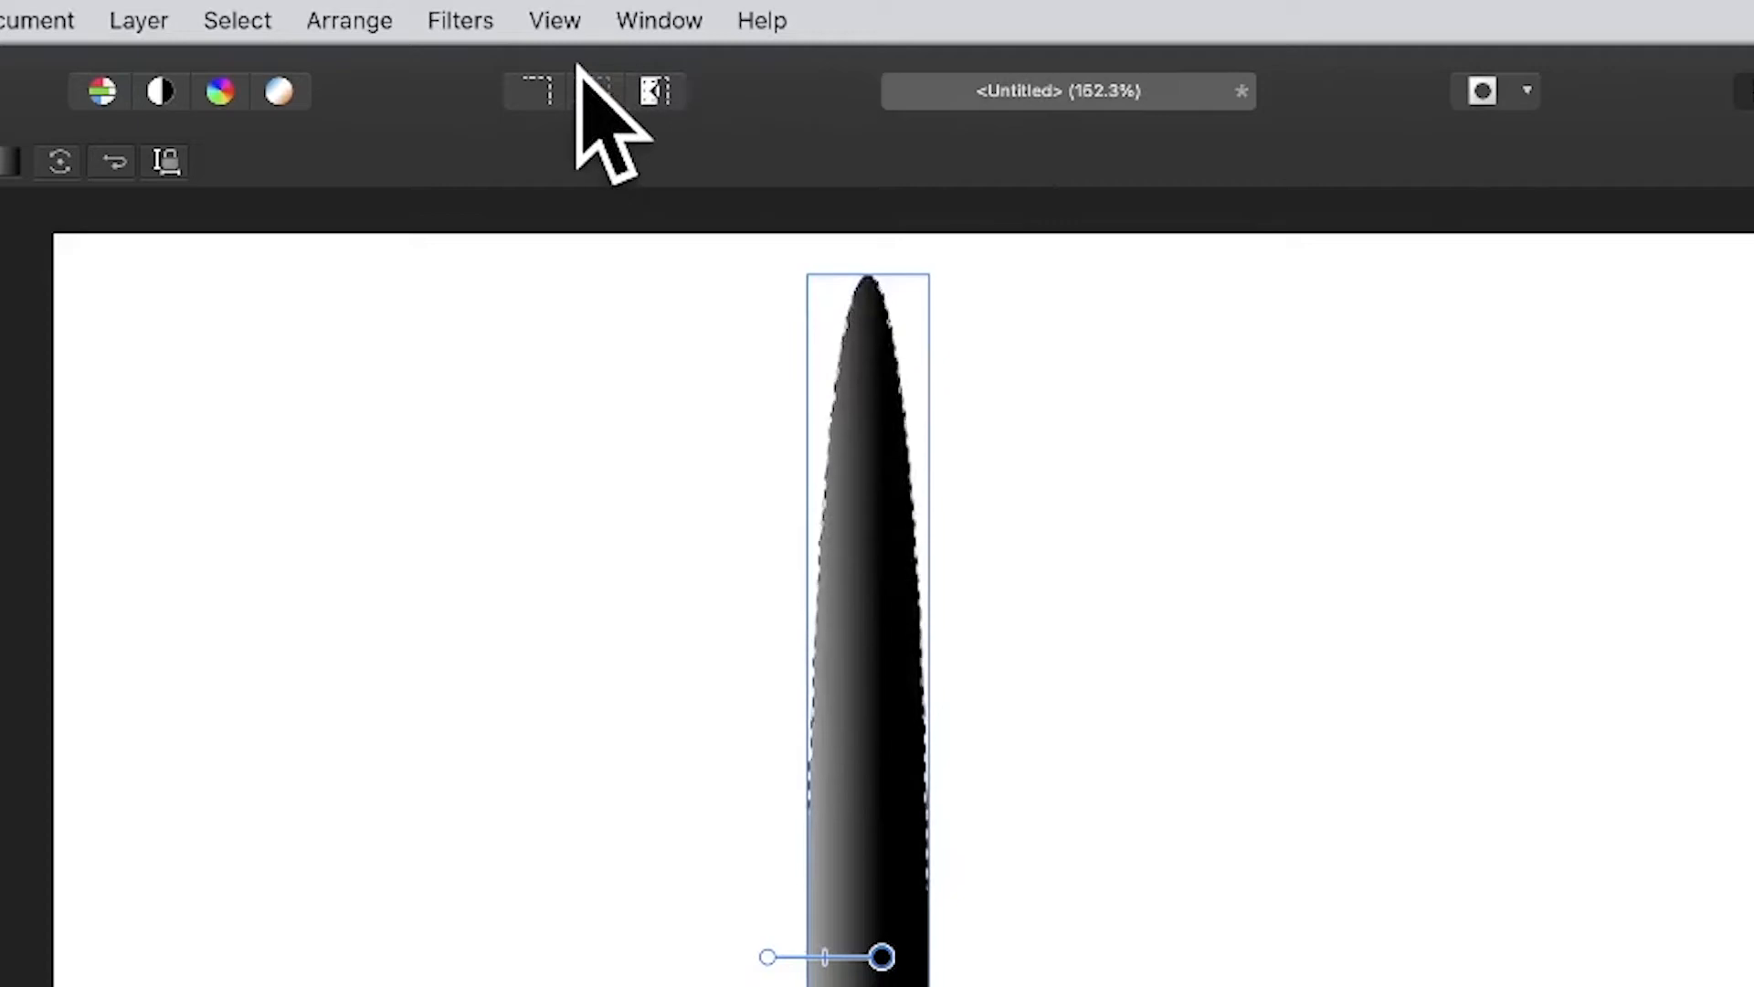
Step: Create a new pattern layer from the ellipse selection, then reposition its tile and scale it down slightly
{"action": "left_click", "coordinate": [139, 20]}
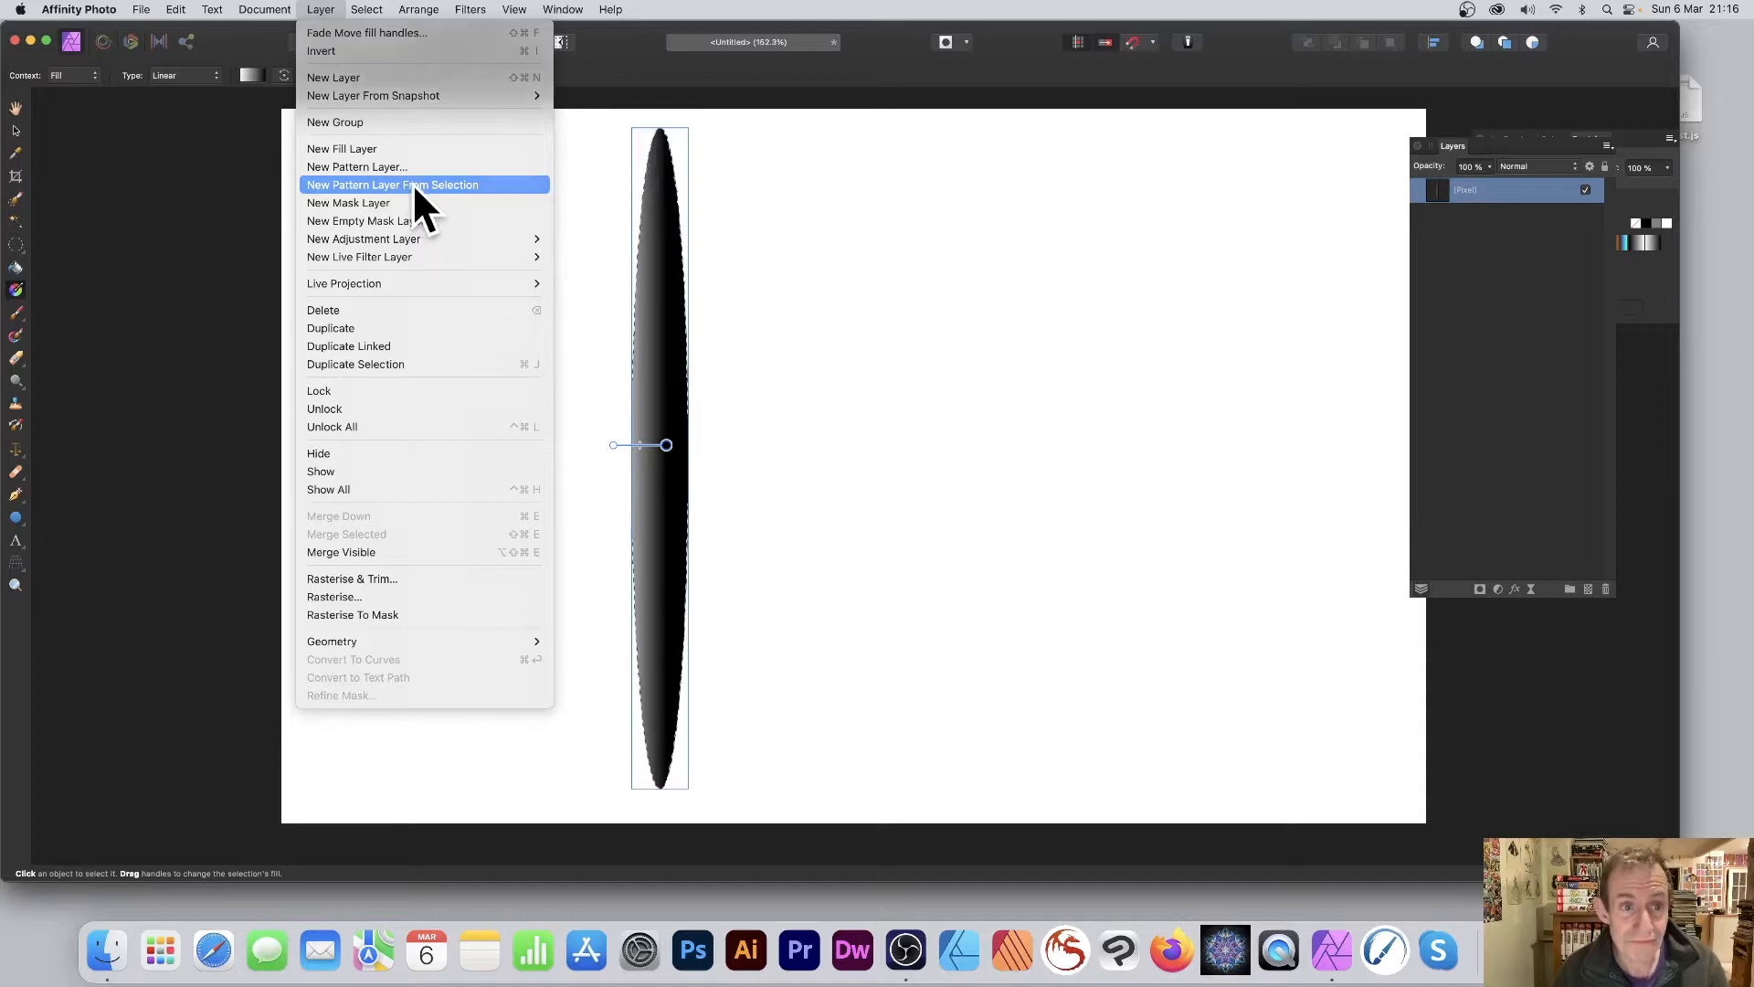
{"action": "left_click", "coordinate": [338, 396]}
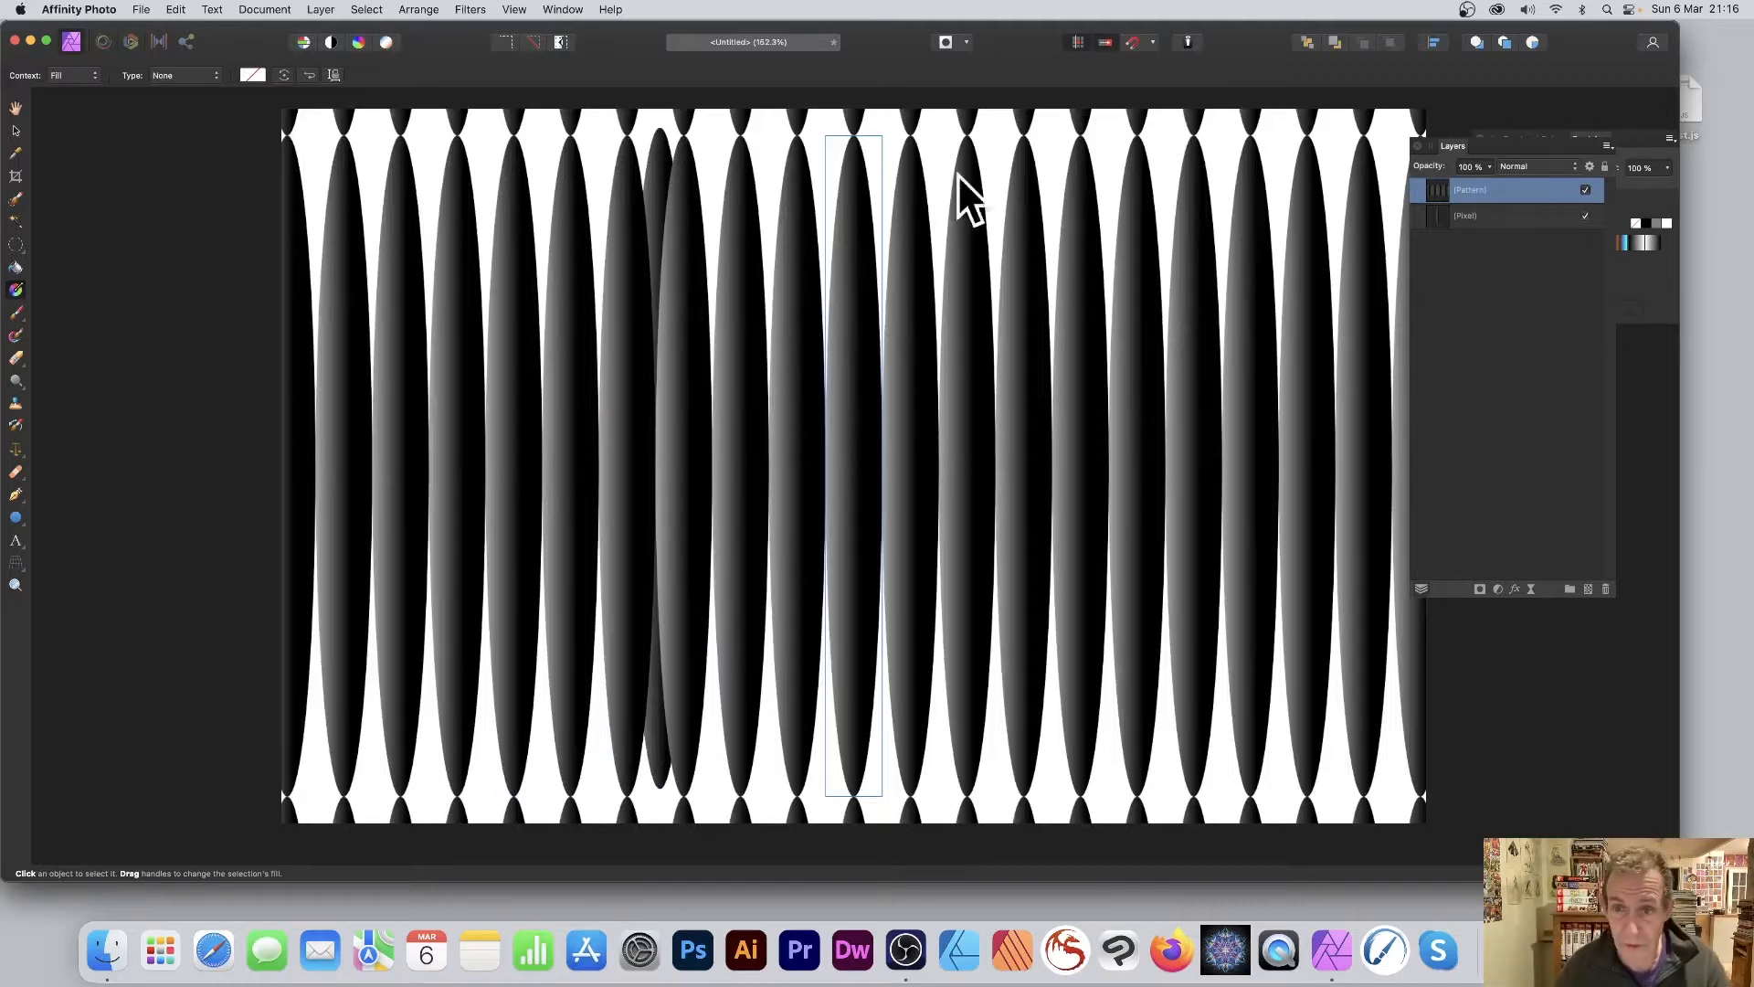
{"action": "left_click", "coordinate": [15, 129]}
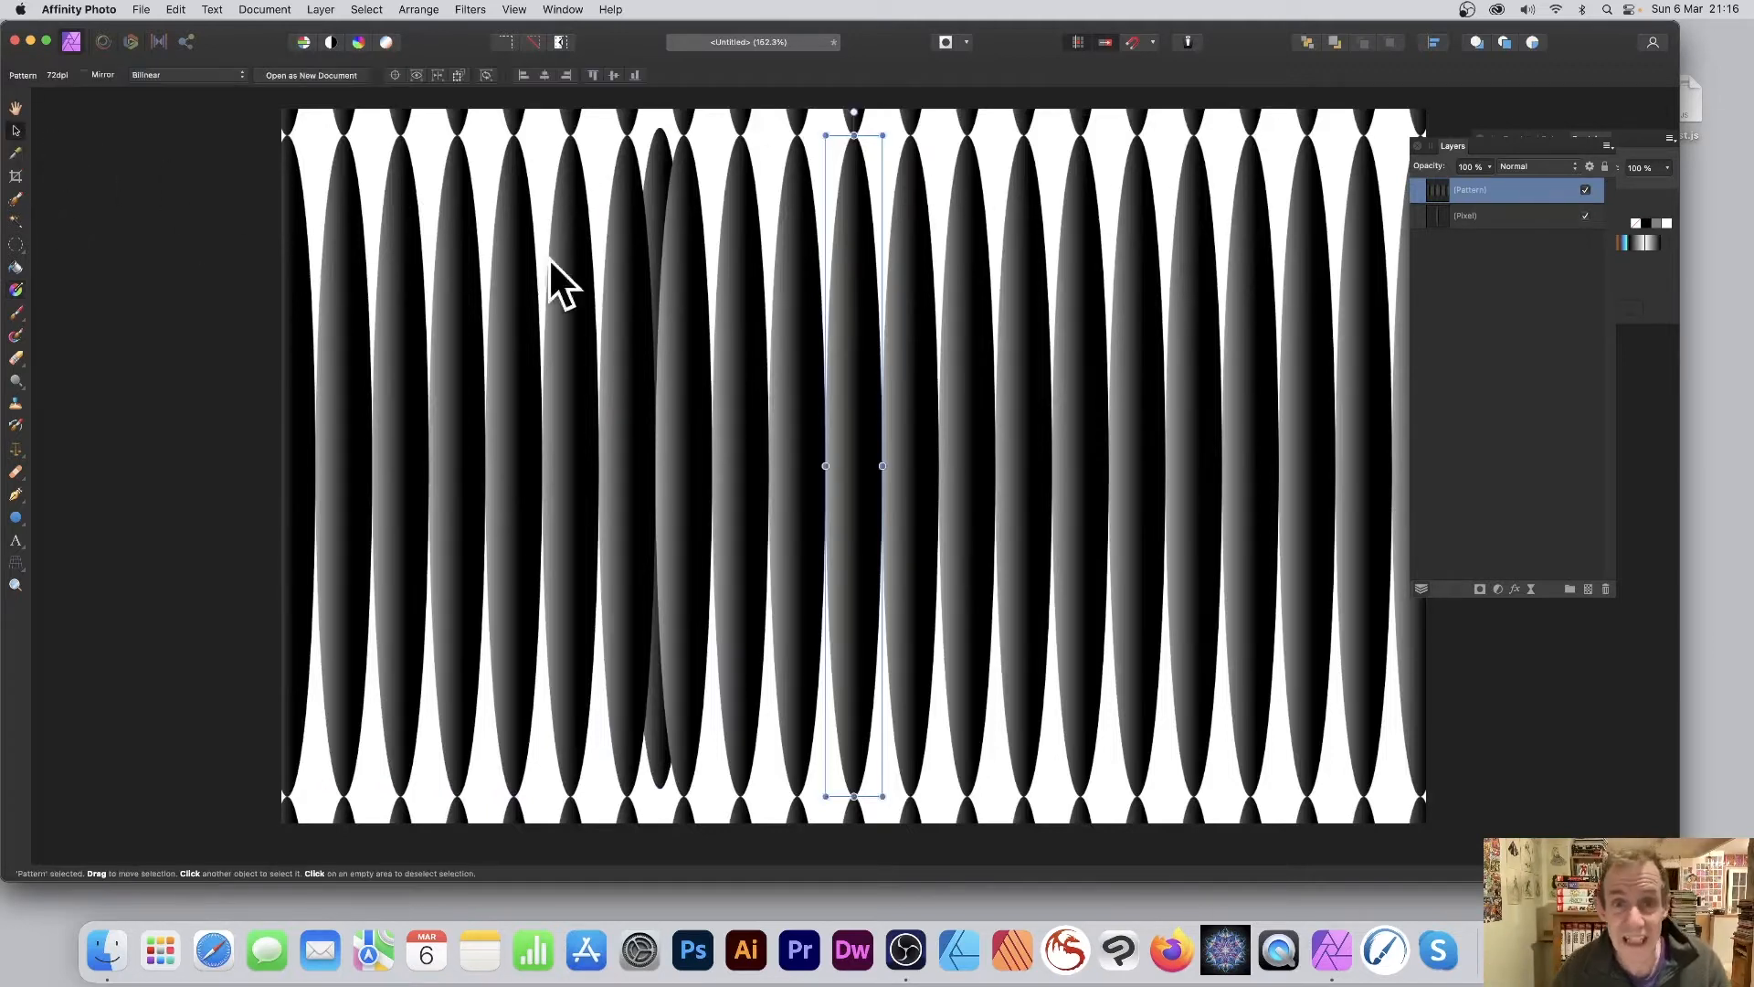
{"action": "left_click_drag", "start_coordinate": [861, 253], "coordinate": [839, 283]}
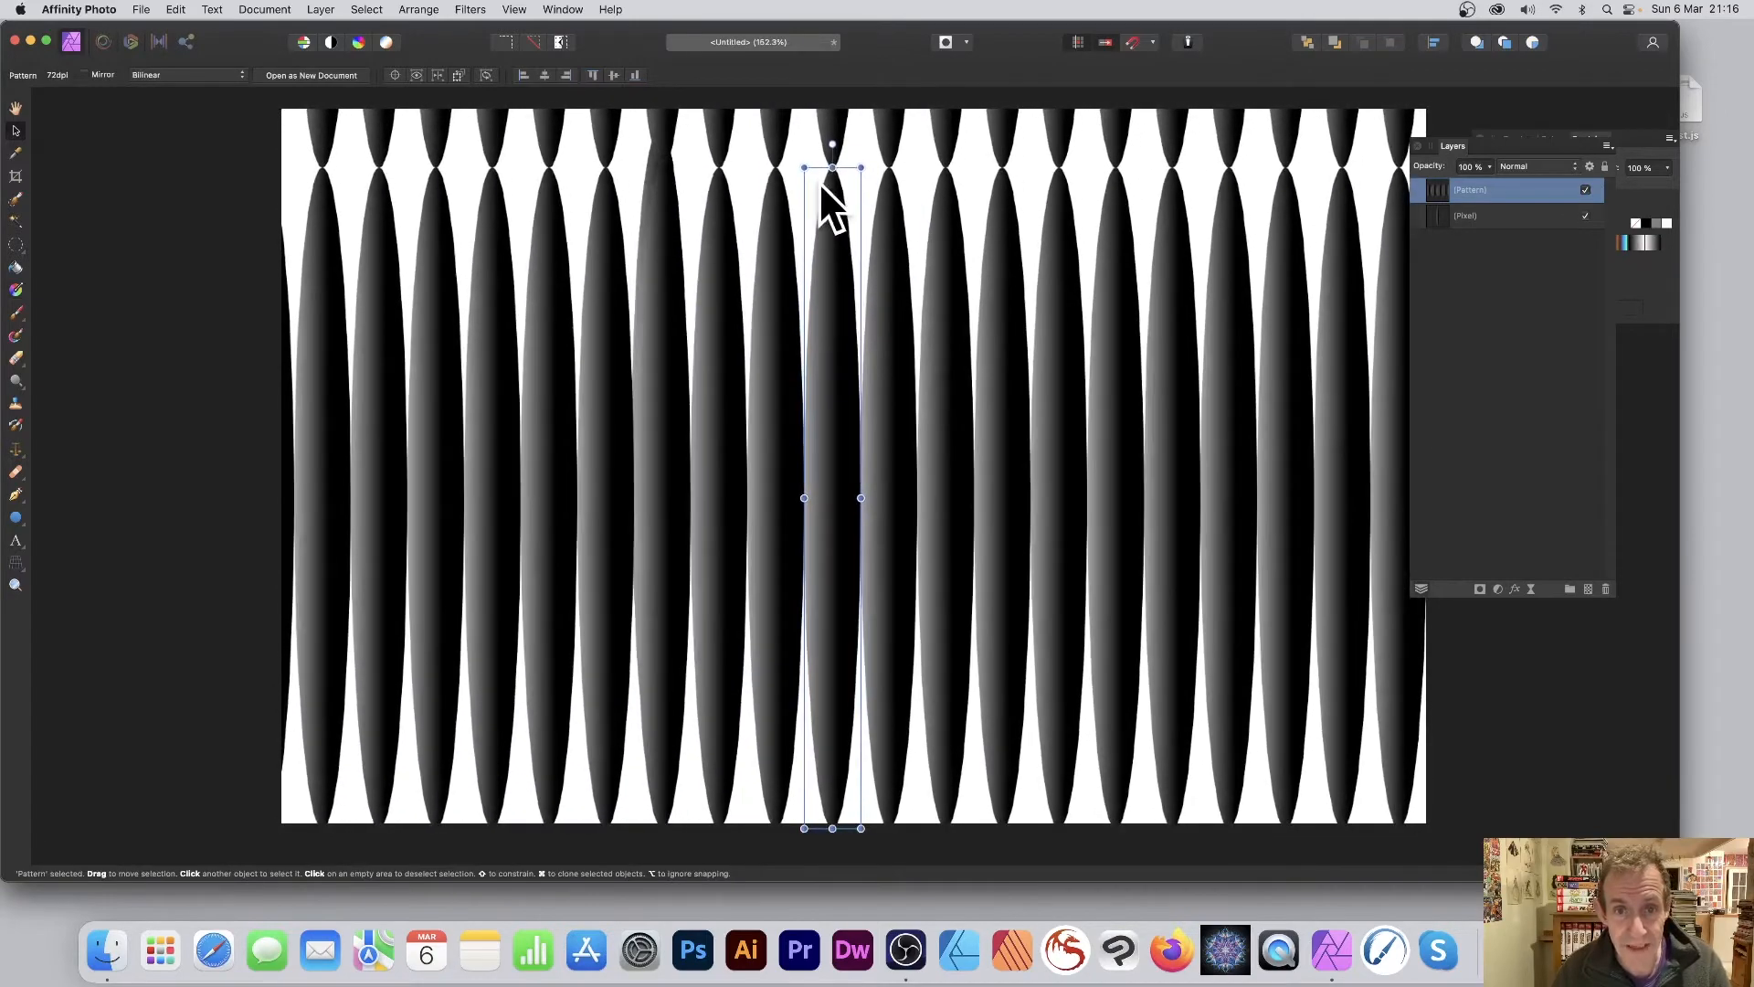
{"action": "left_click_drag", "start_coordinate": [806, 163], "coordinate": [811, 324]}
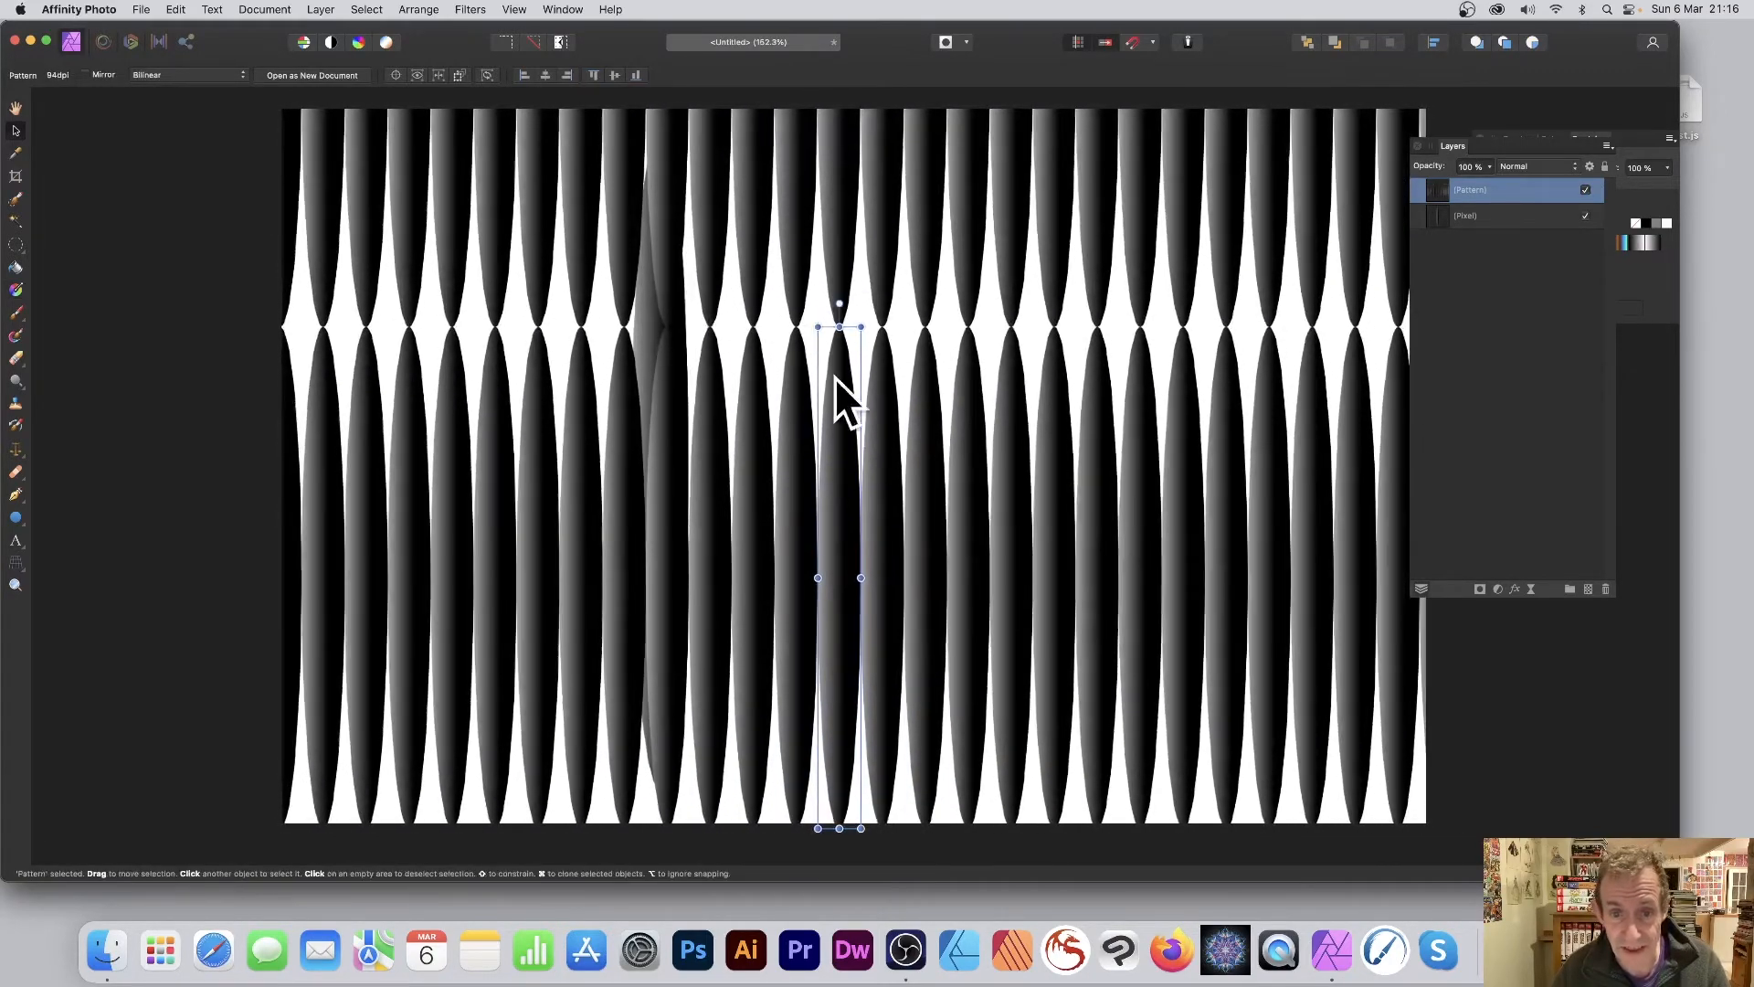
{"action": "left_click_drag", "start_coordinate": [837, 433], "coordinate": [841, 351]}
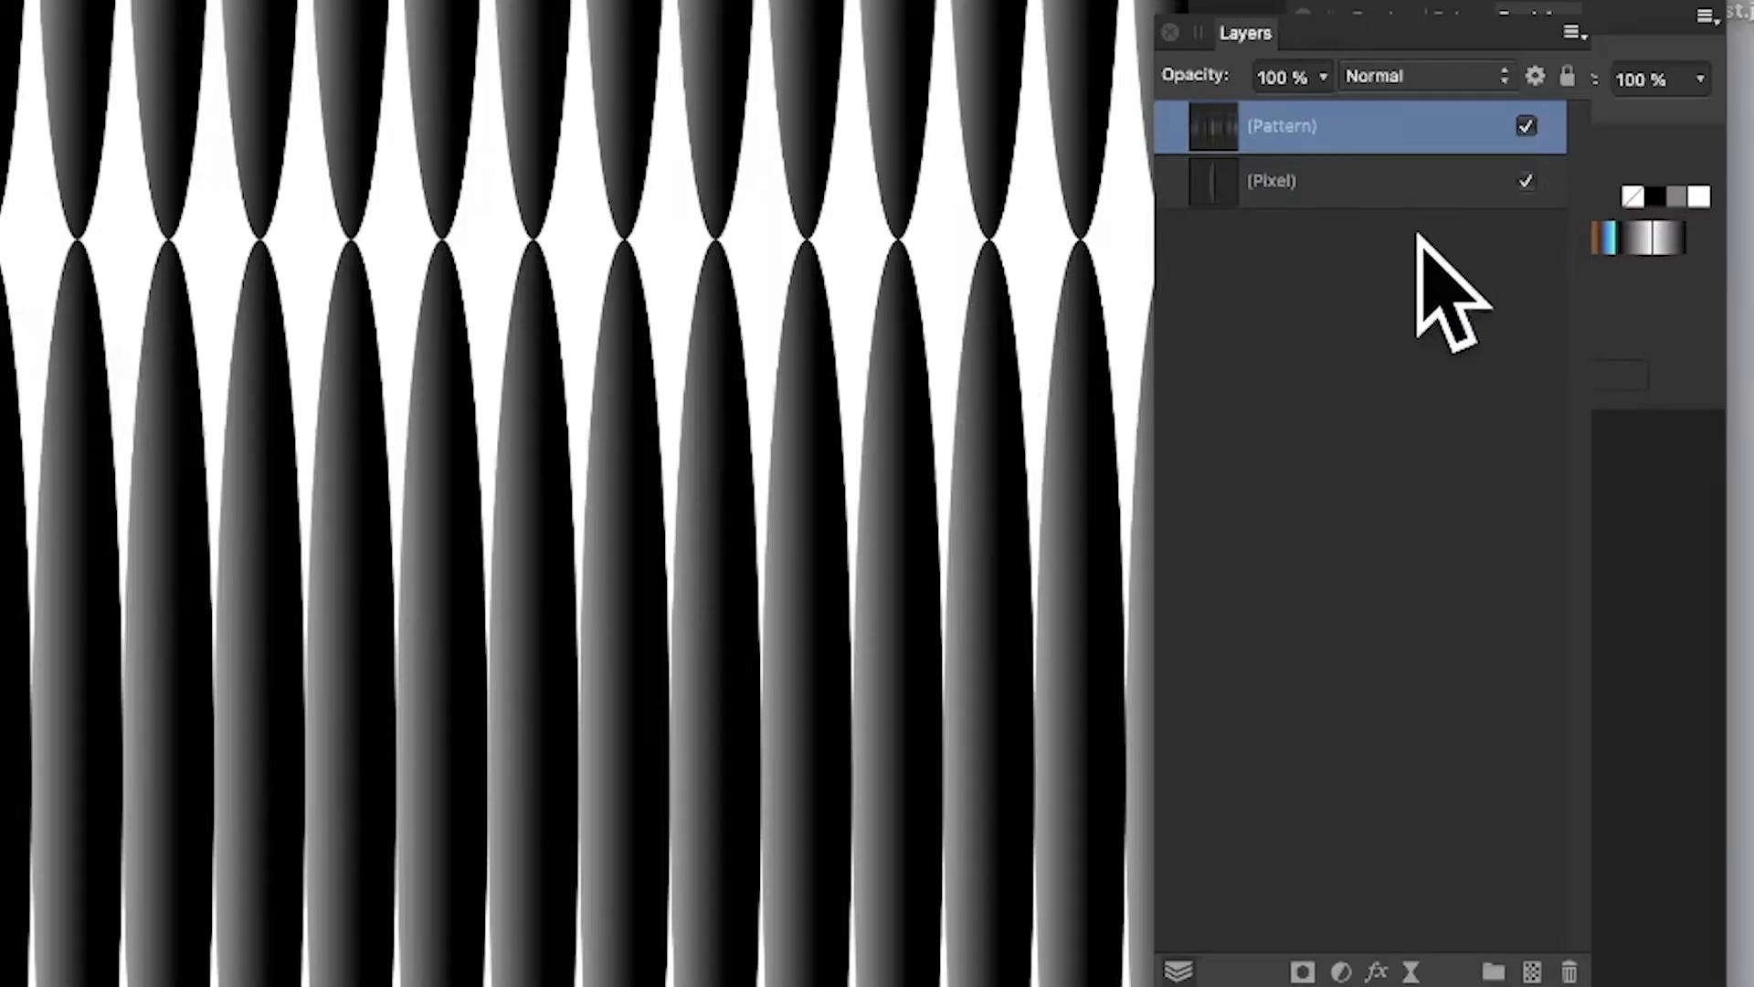
Step: Hide and delete the original pixel layer beneath the pattern layer
{"action": "left_click", "coordinate": [1320, 180]}
{"action": "left_click", "coordinate": [1526, 181]}
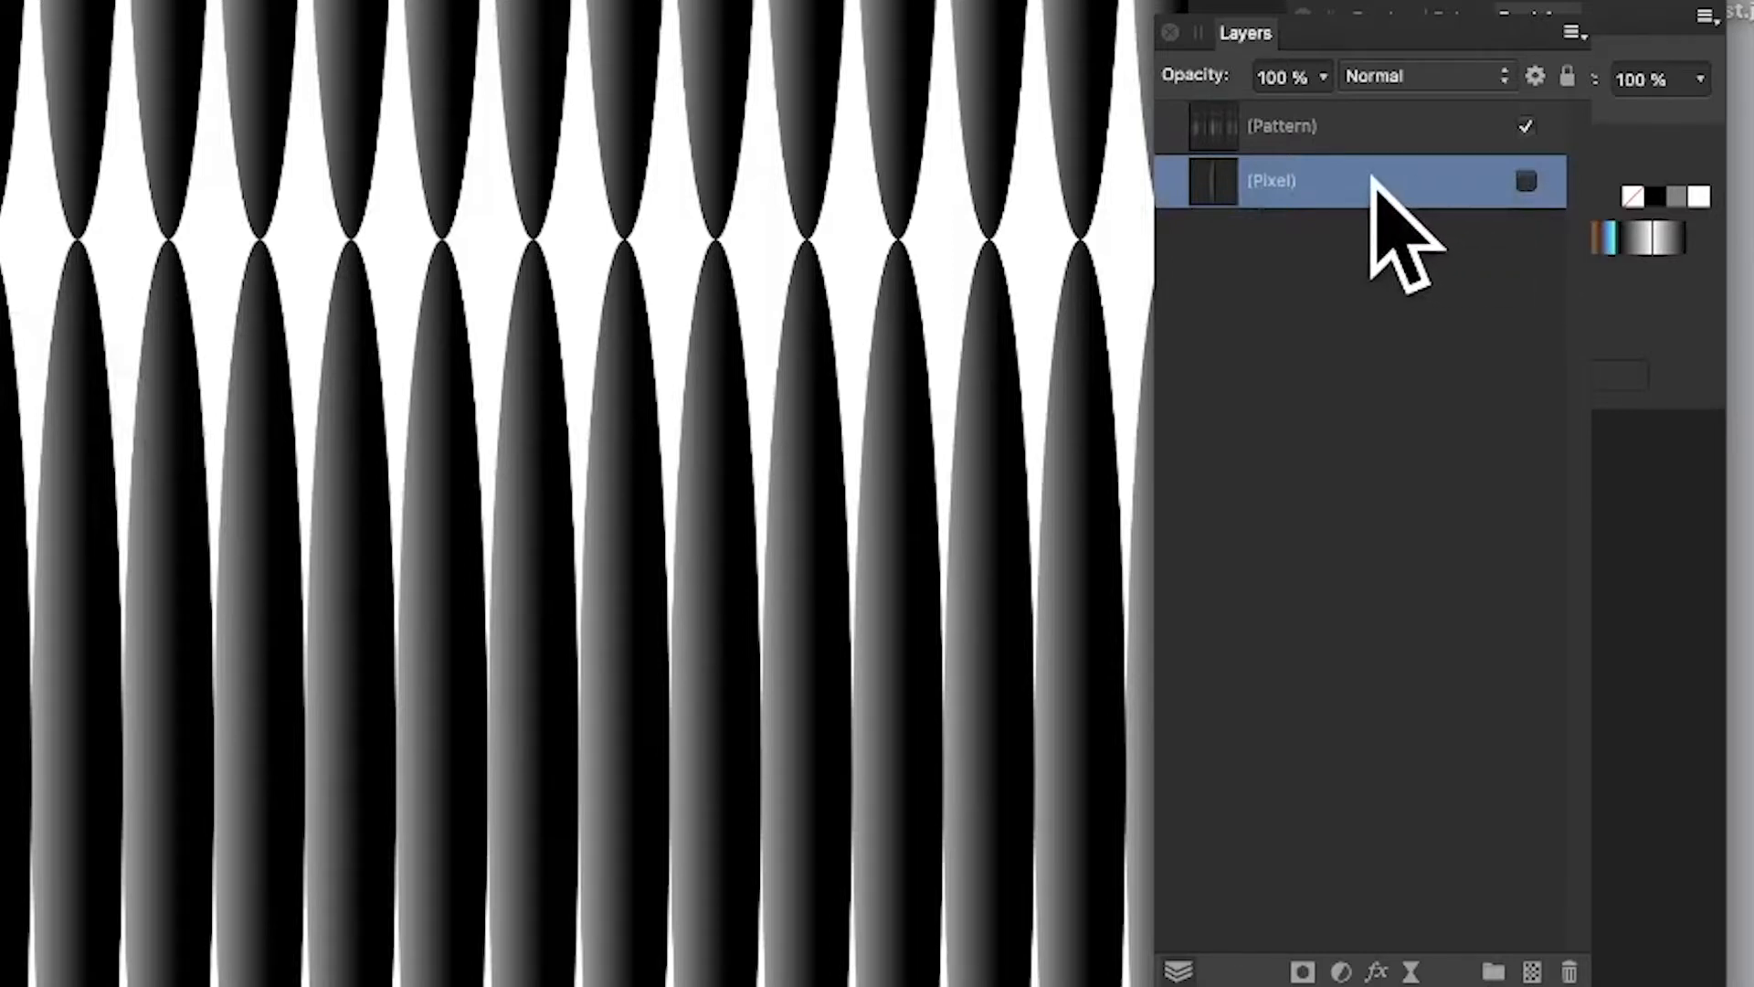
{"action": "left_click", "coordinate": [1570, 971]}
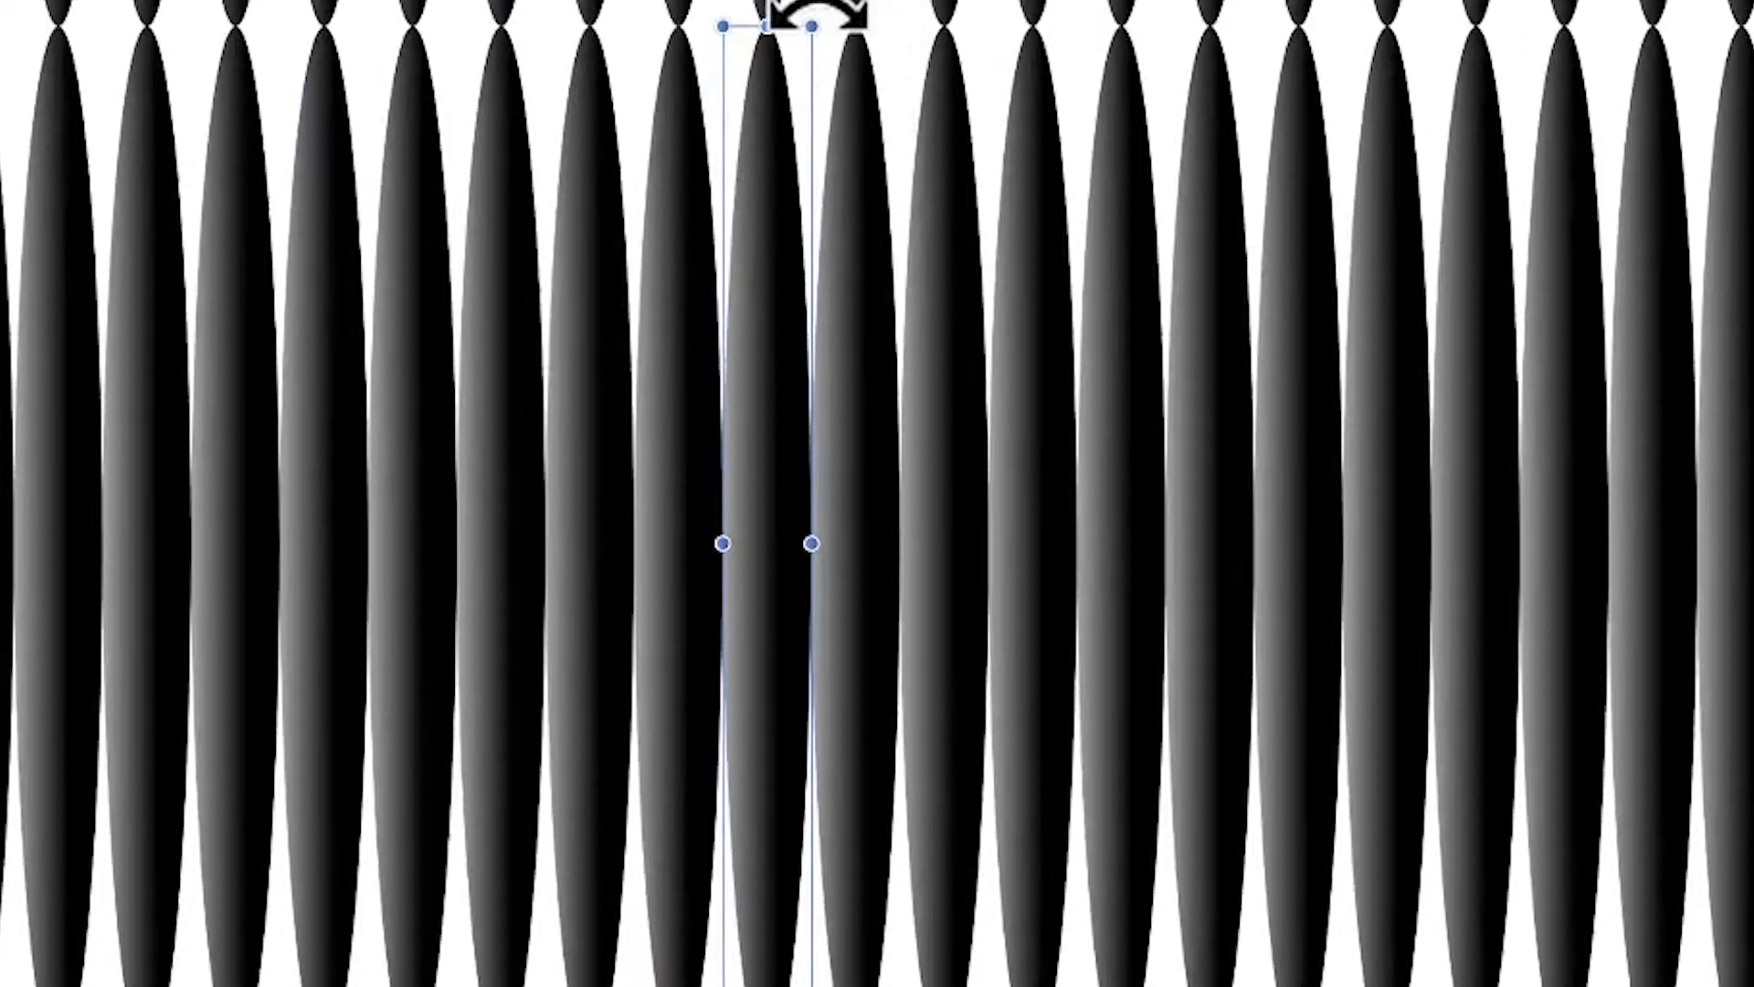
Step: Try rotating the pattern diagonally, and undo the rotation
{"action": "left_click_drag", "start_coordinate": [816, 13], "coordinate": [1206, 196]}
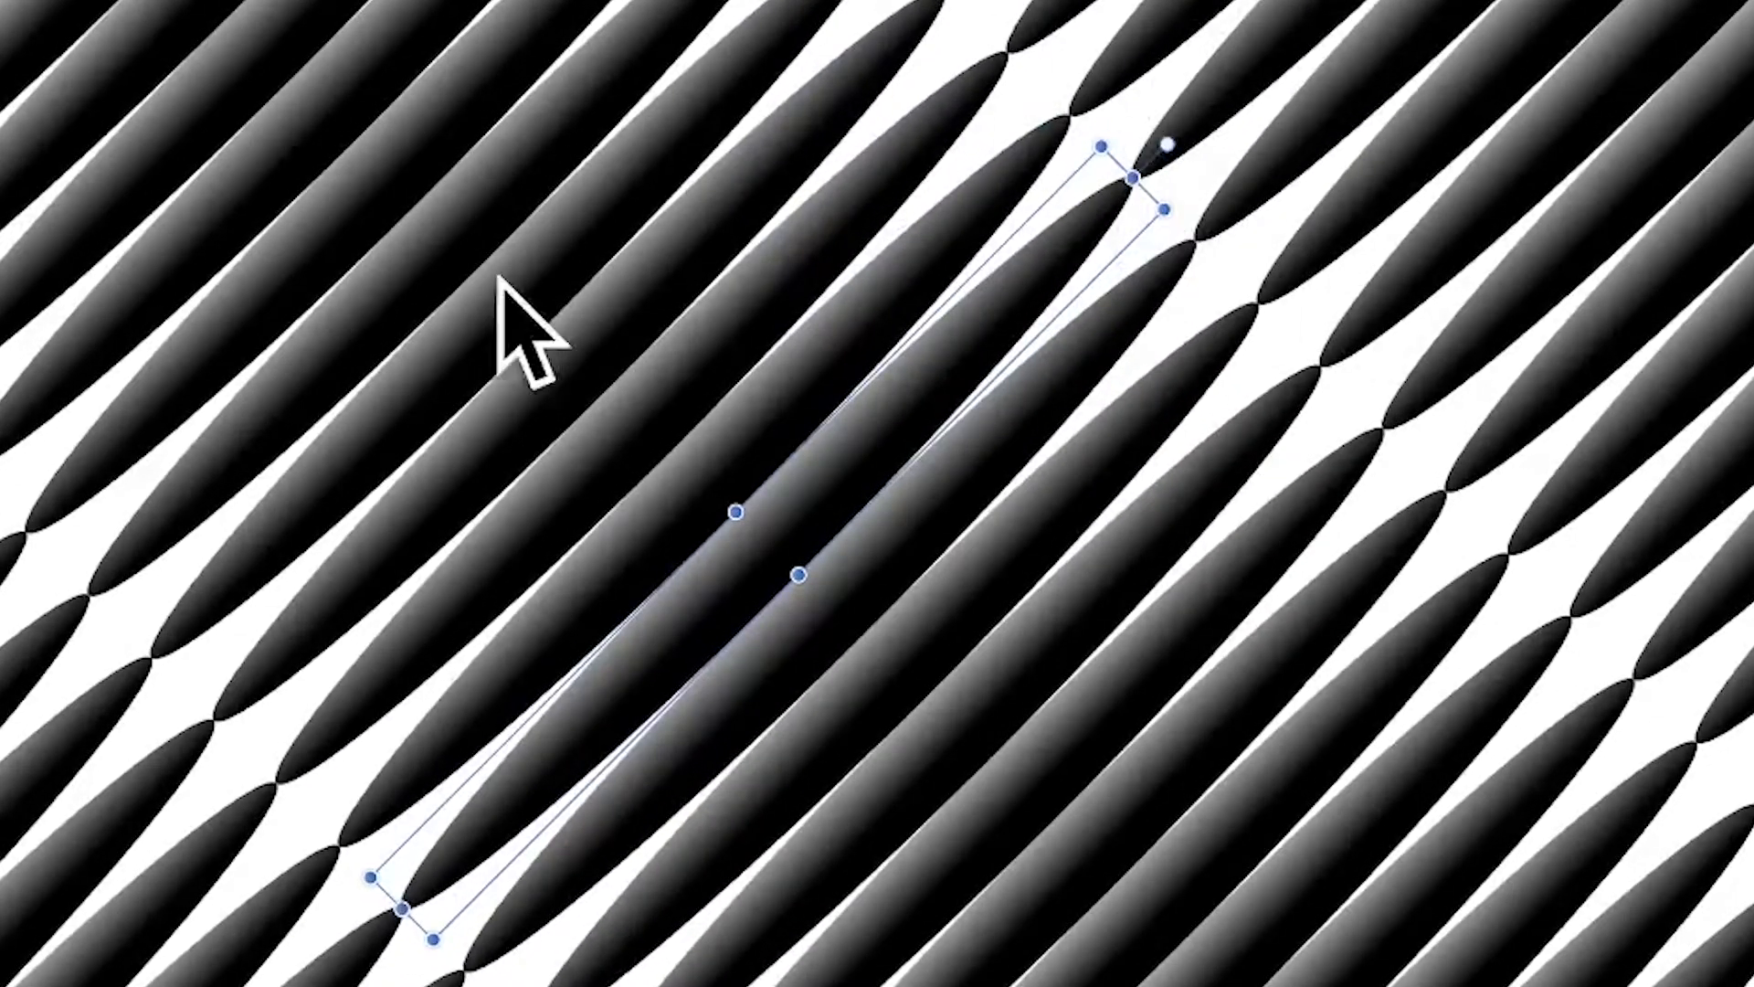
{"action": "key", "text": "ctrl+z"}
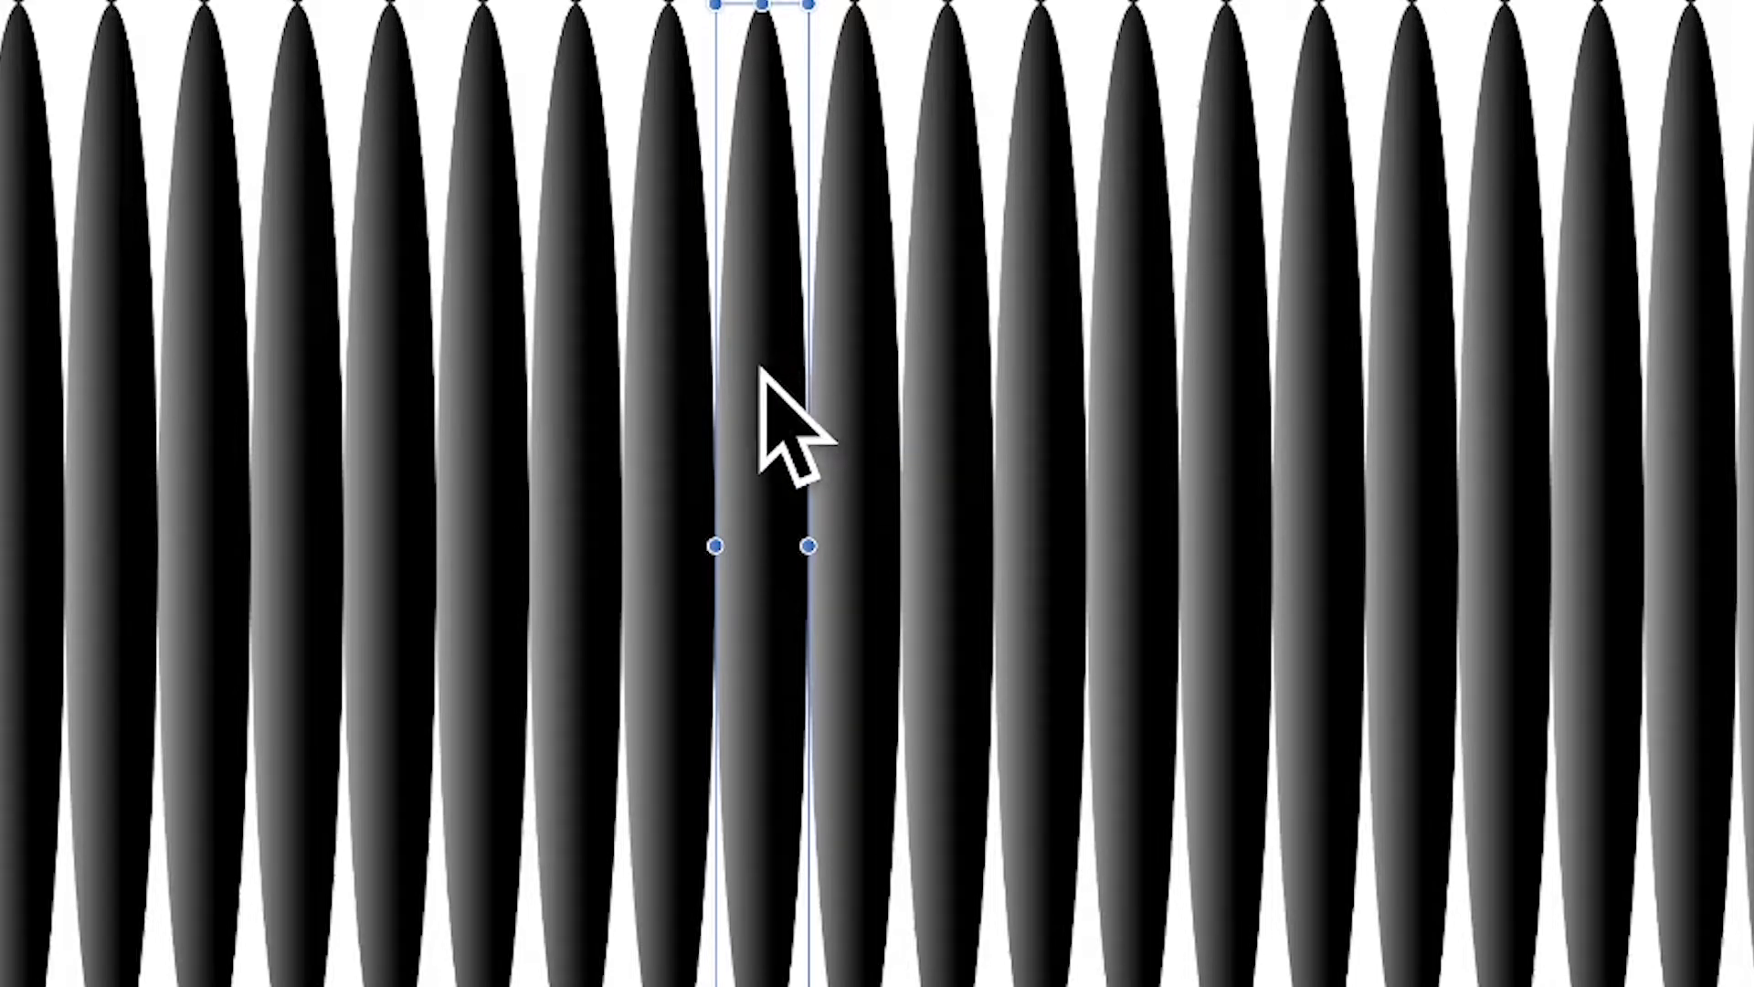
Step: Duplicate the pattern layer and shift the copy up and to the left so its ellipses cover the white gaps
{"action": "left_click_drag", "start_coordinate": [760, 368], "coordinate": [619, 137]}
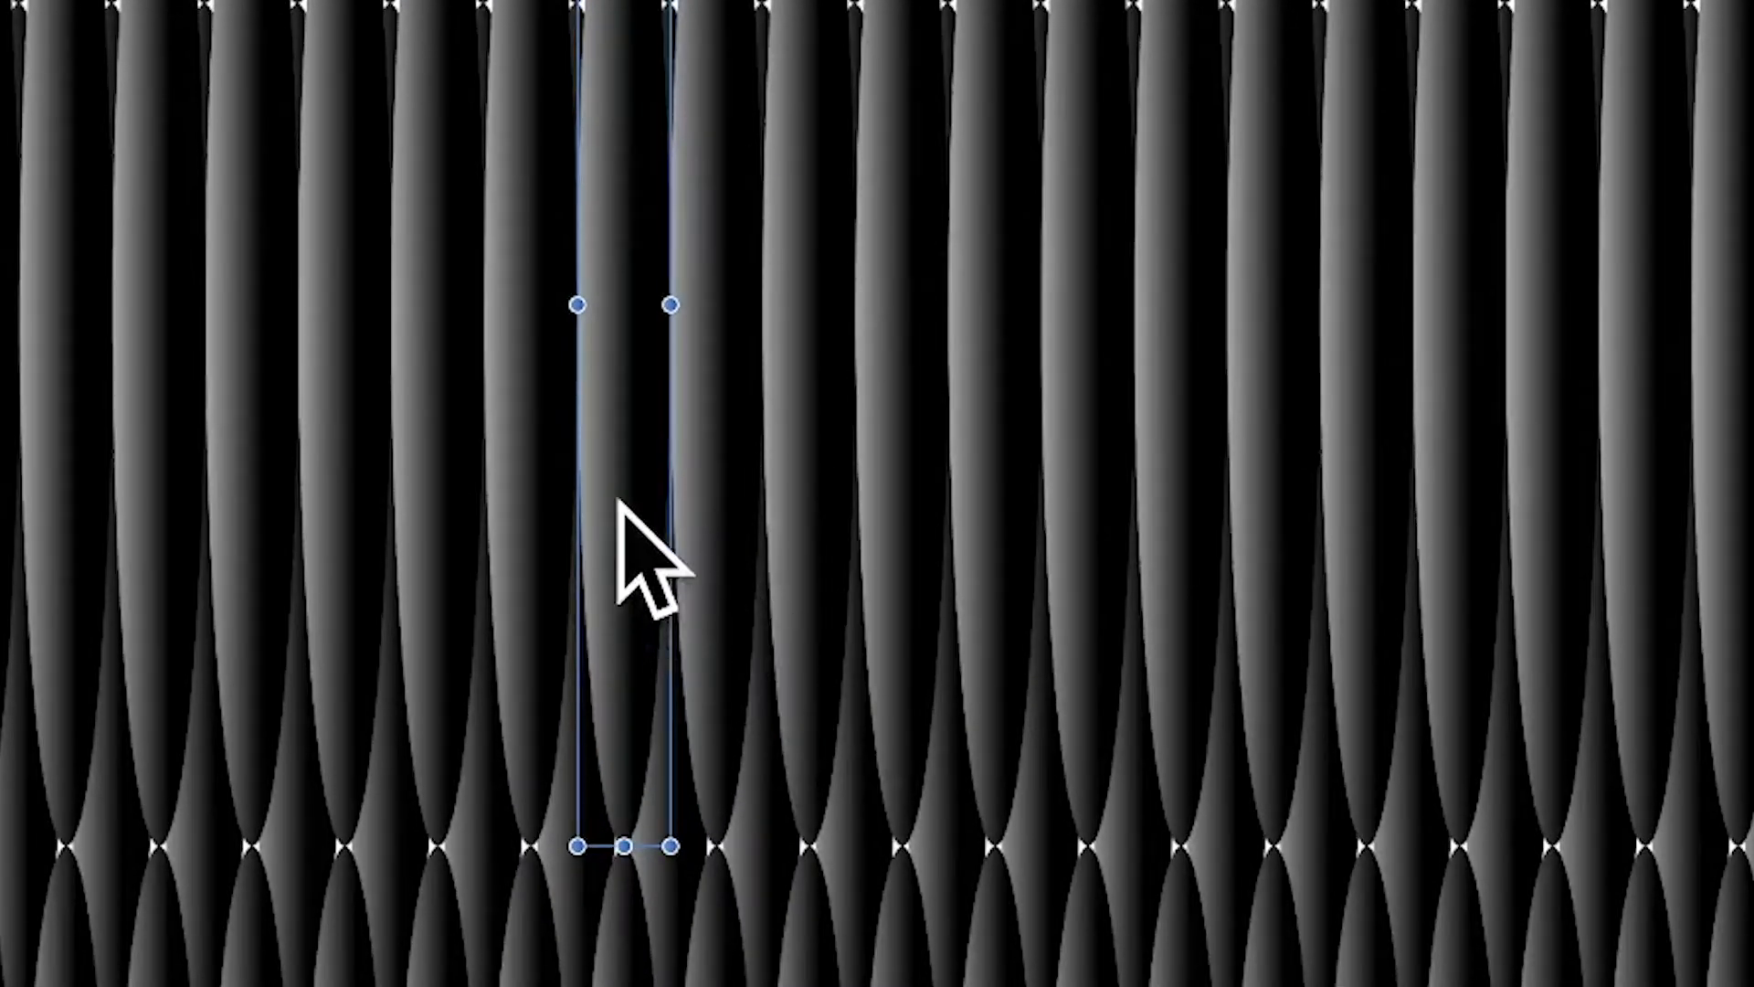
{"action": "left_click_drag", "start_coordinate": [619, 502], "coordinate": [622, 178]}
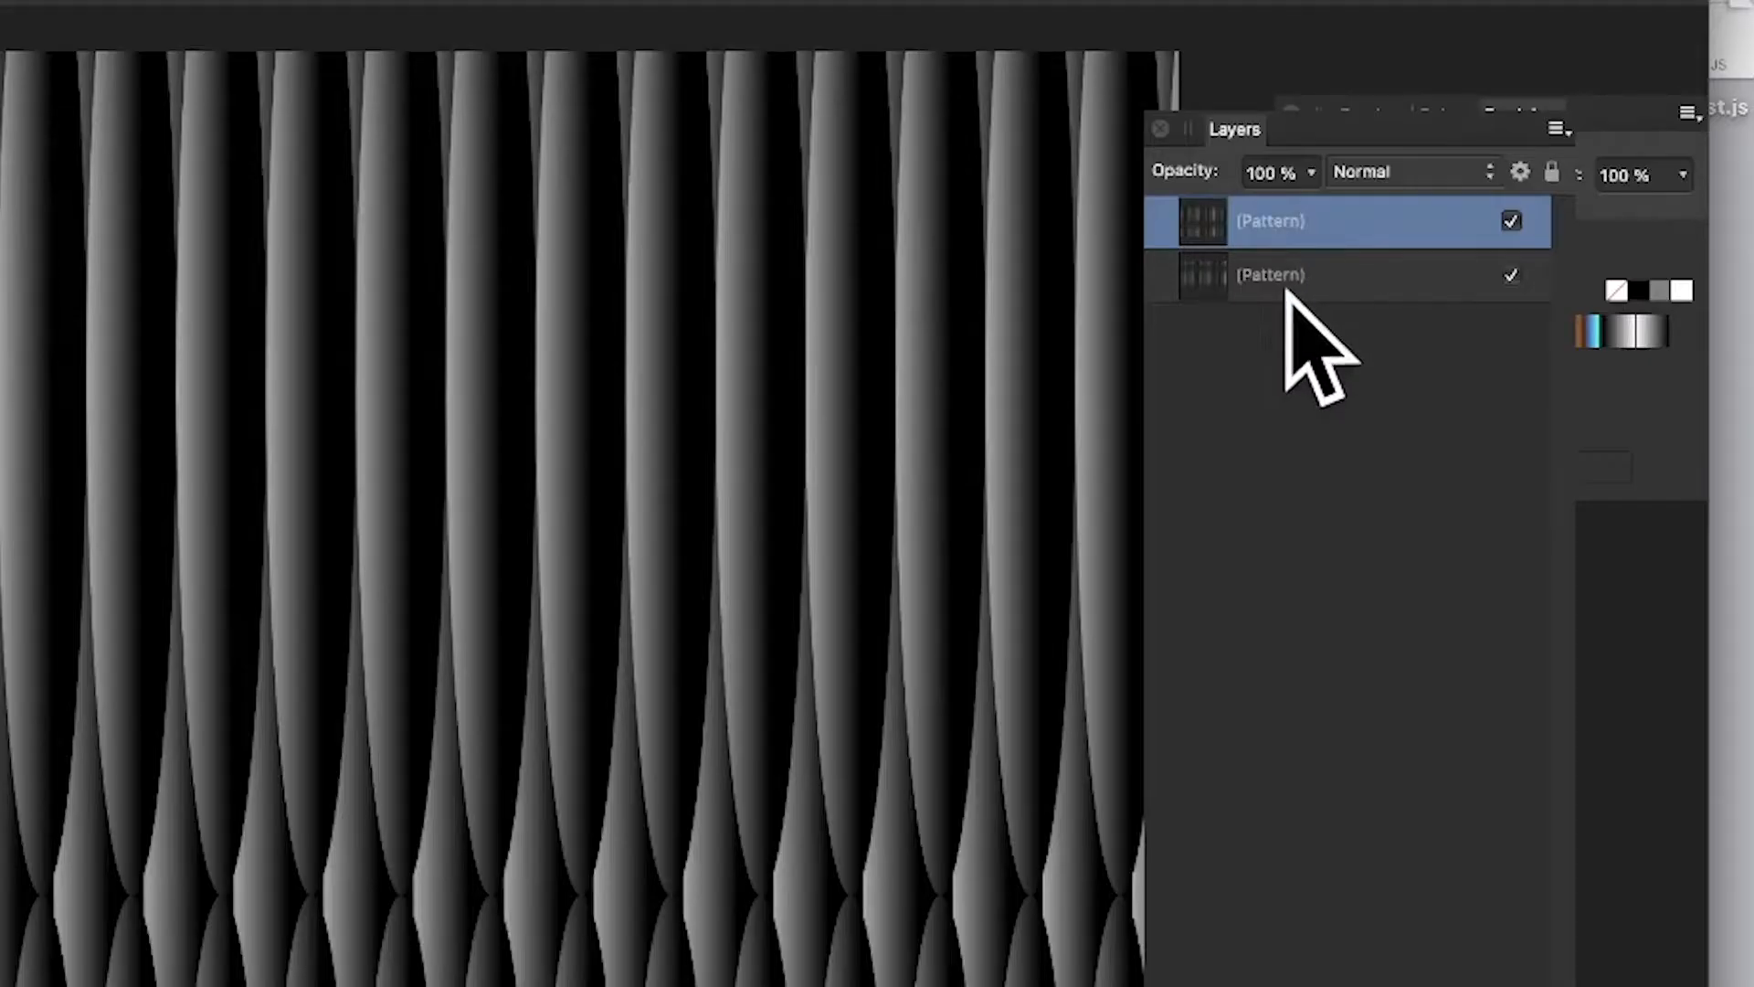
Step: Select both pattern layers and create a merged pixel layer from them with Merge Visible
{"action": "left_click", "coordinate": [1485, 215], "text": "shift"}
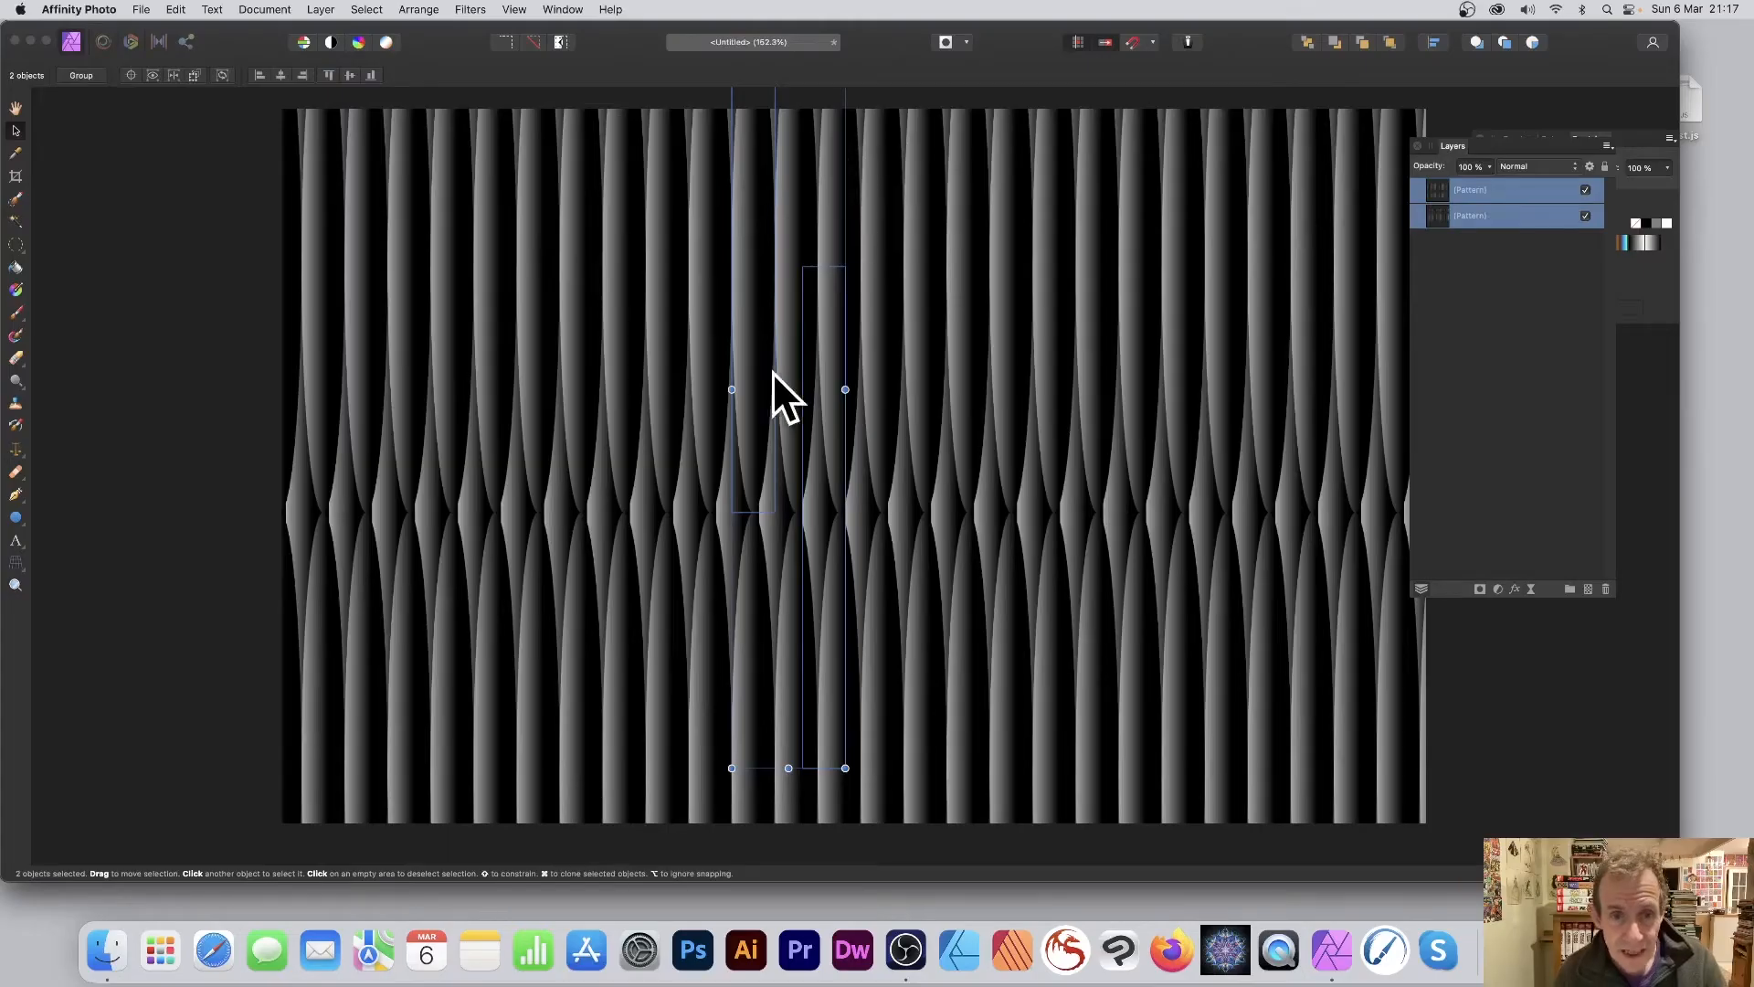
{"action": "left_click", "coordinate": [322, 9]}
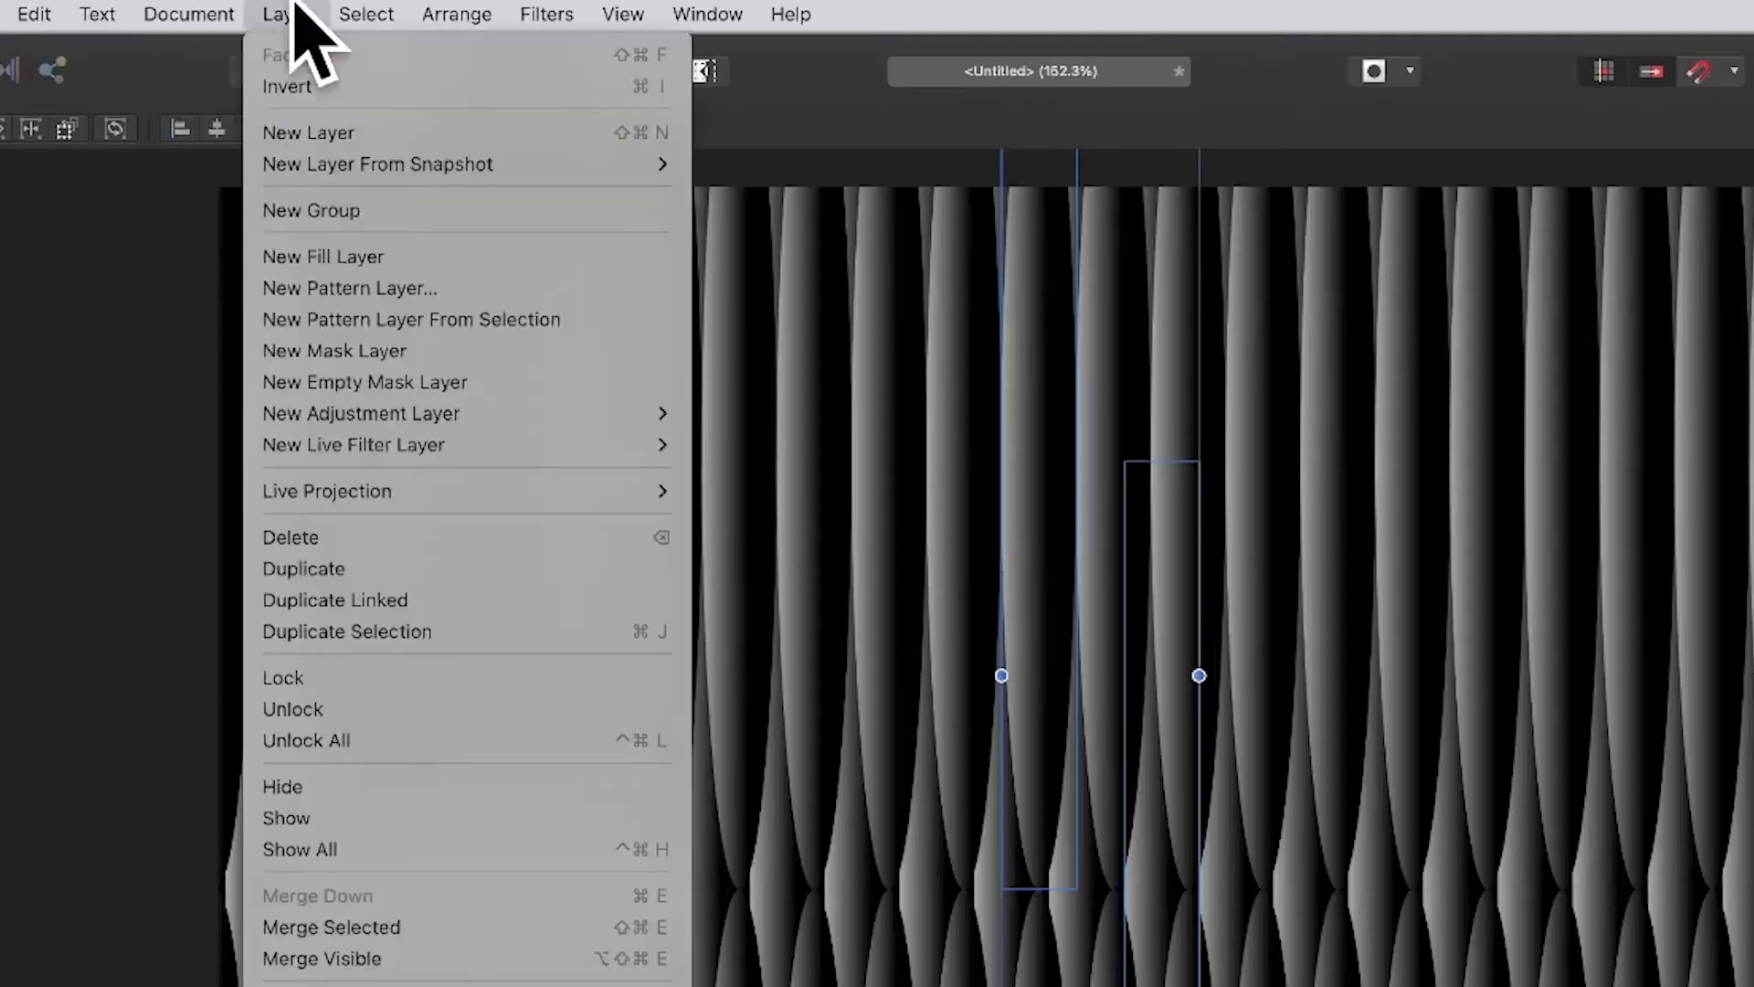
{"action": "left_click", "coordinate": [451, 975]}
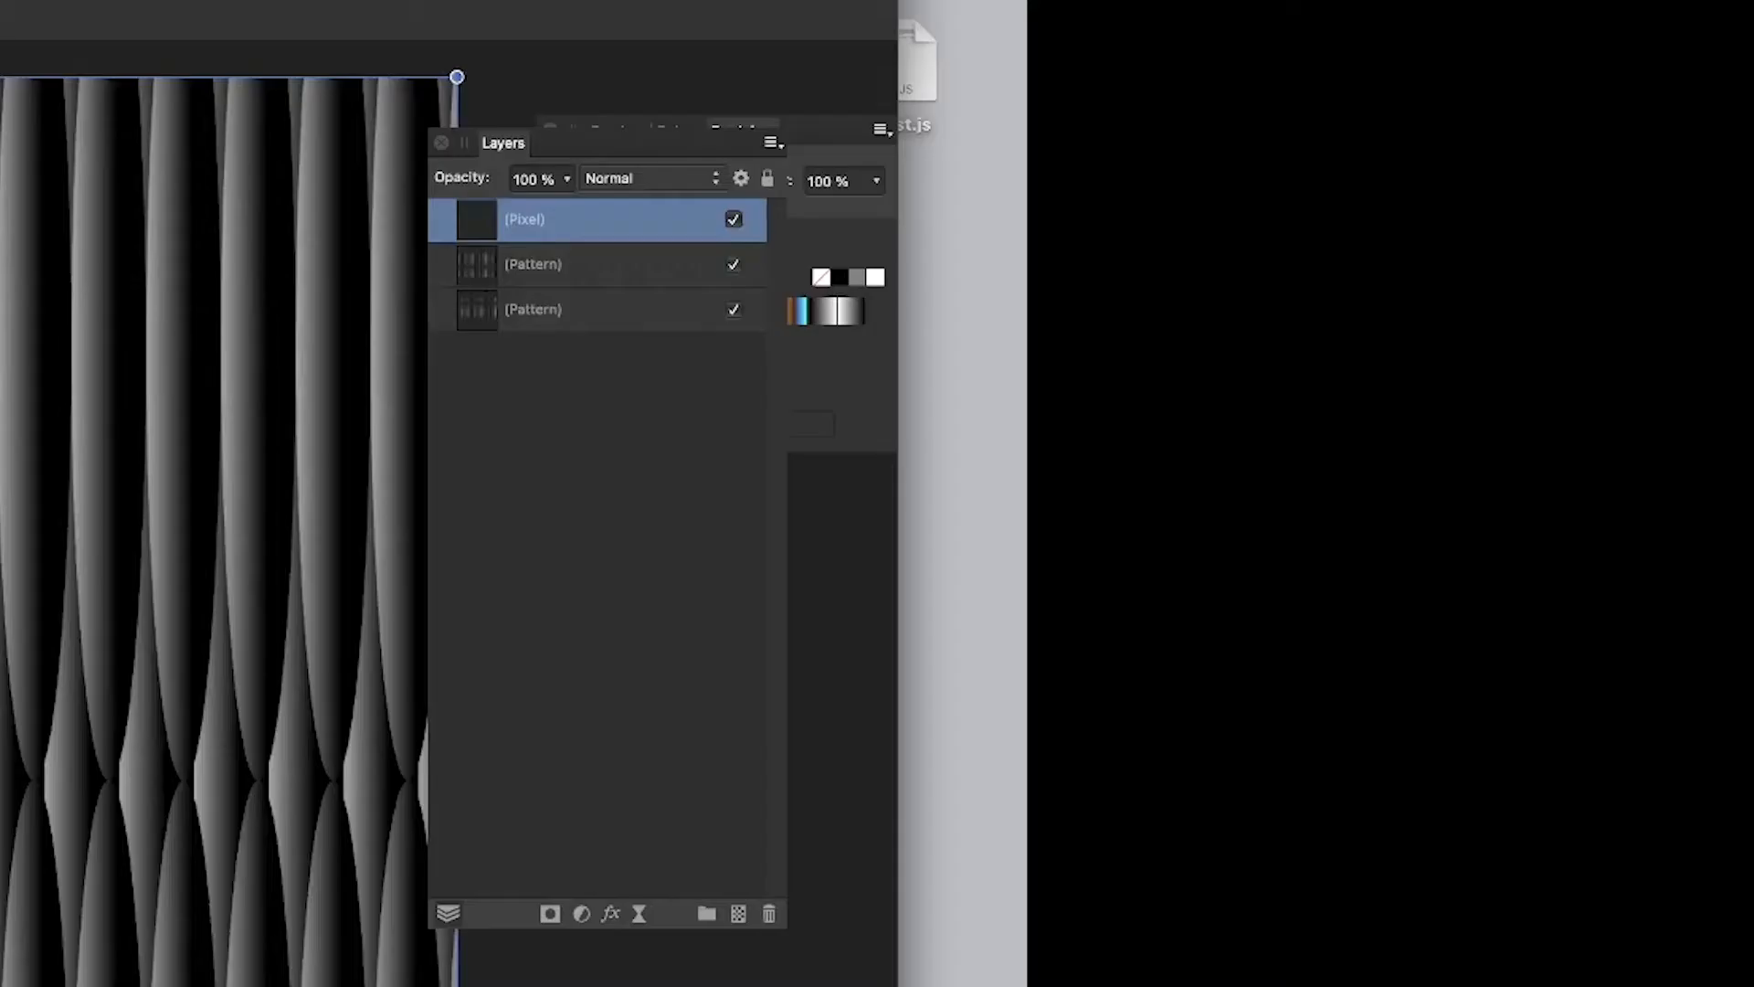
Step: Delete the two pattern layers beneath the merged pixel layer
{"action": "left_click", "coordinate": [574, 270]}
{"action": "left_click", "coordinate": [627, 306], "text": "shift"}
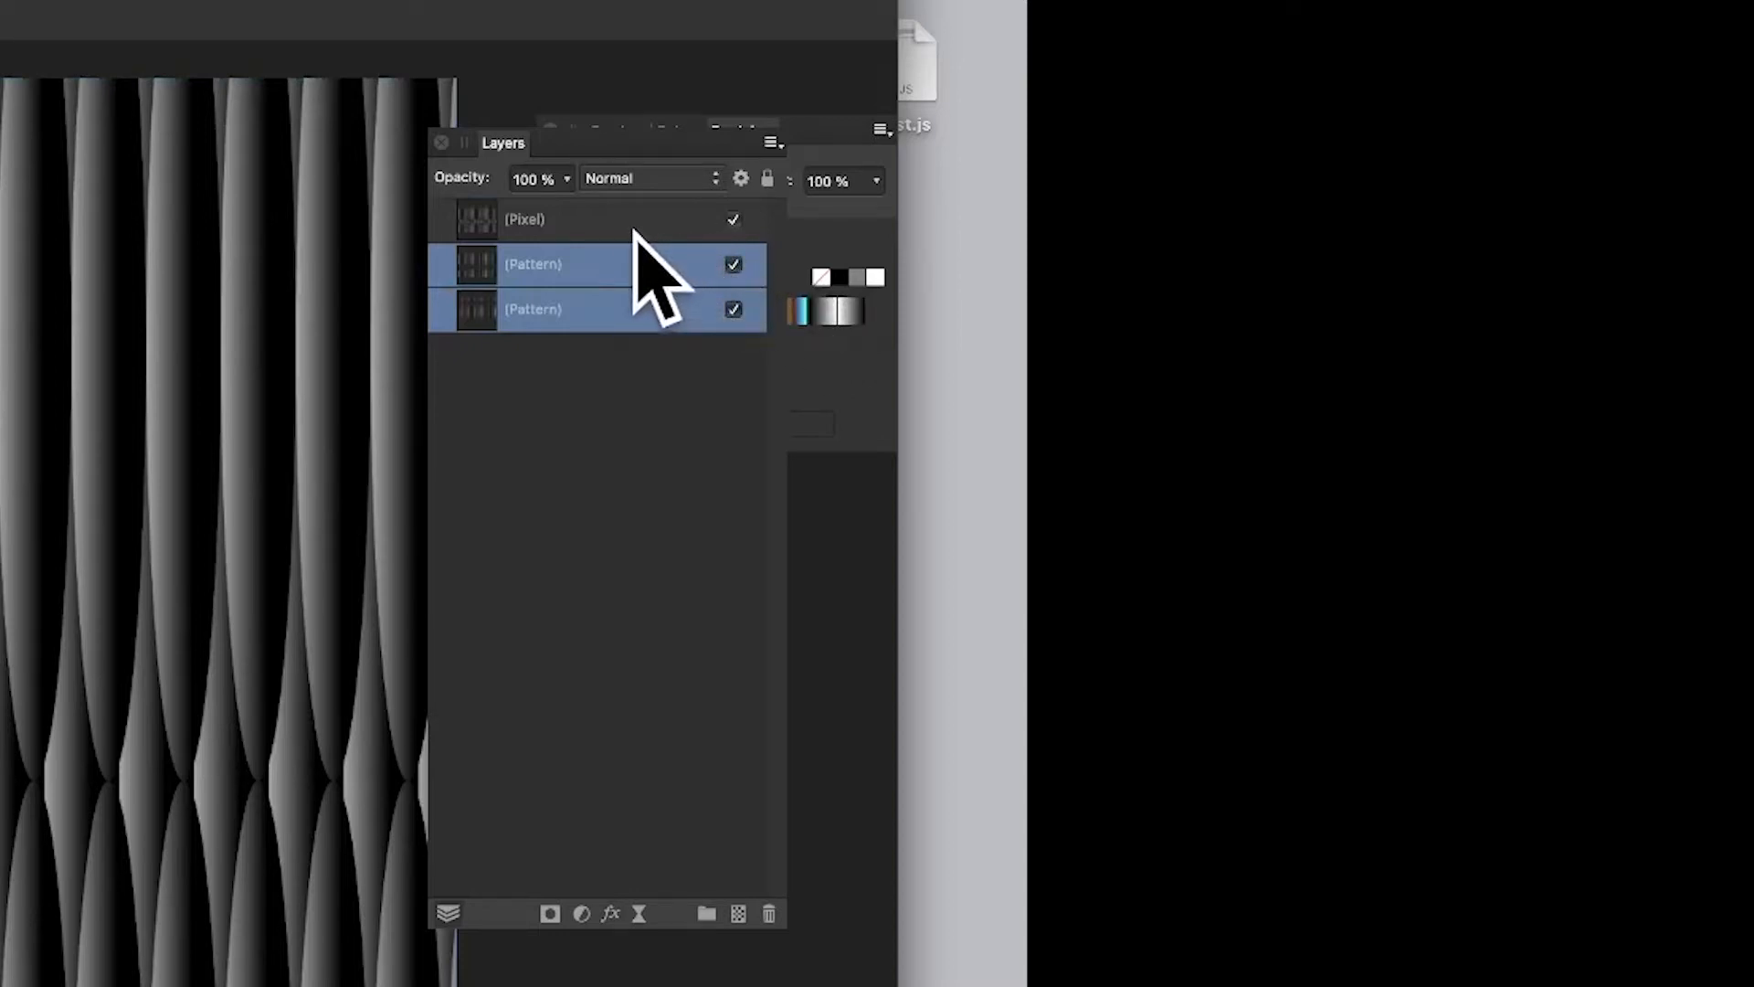
{"action": "left_click", "coordinate": [771, 920]}
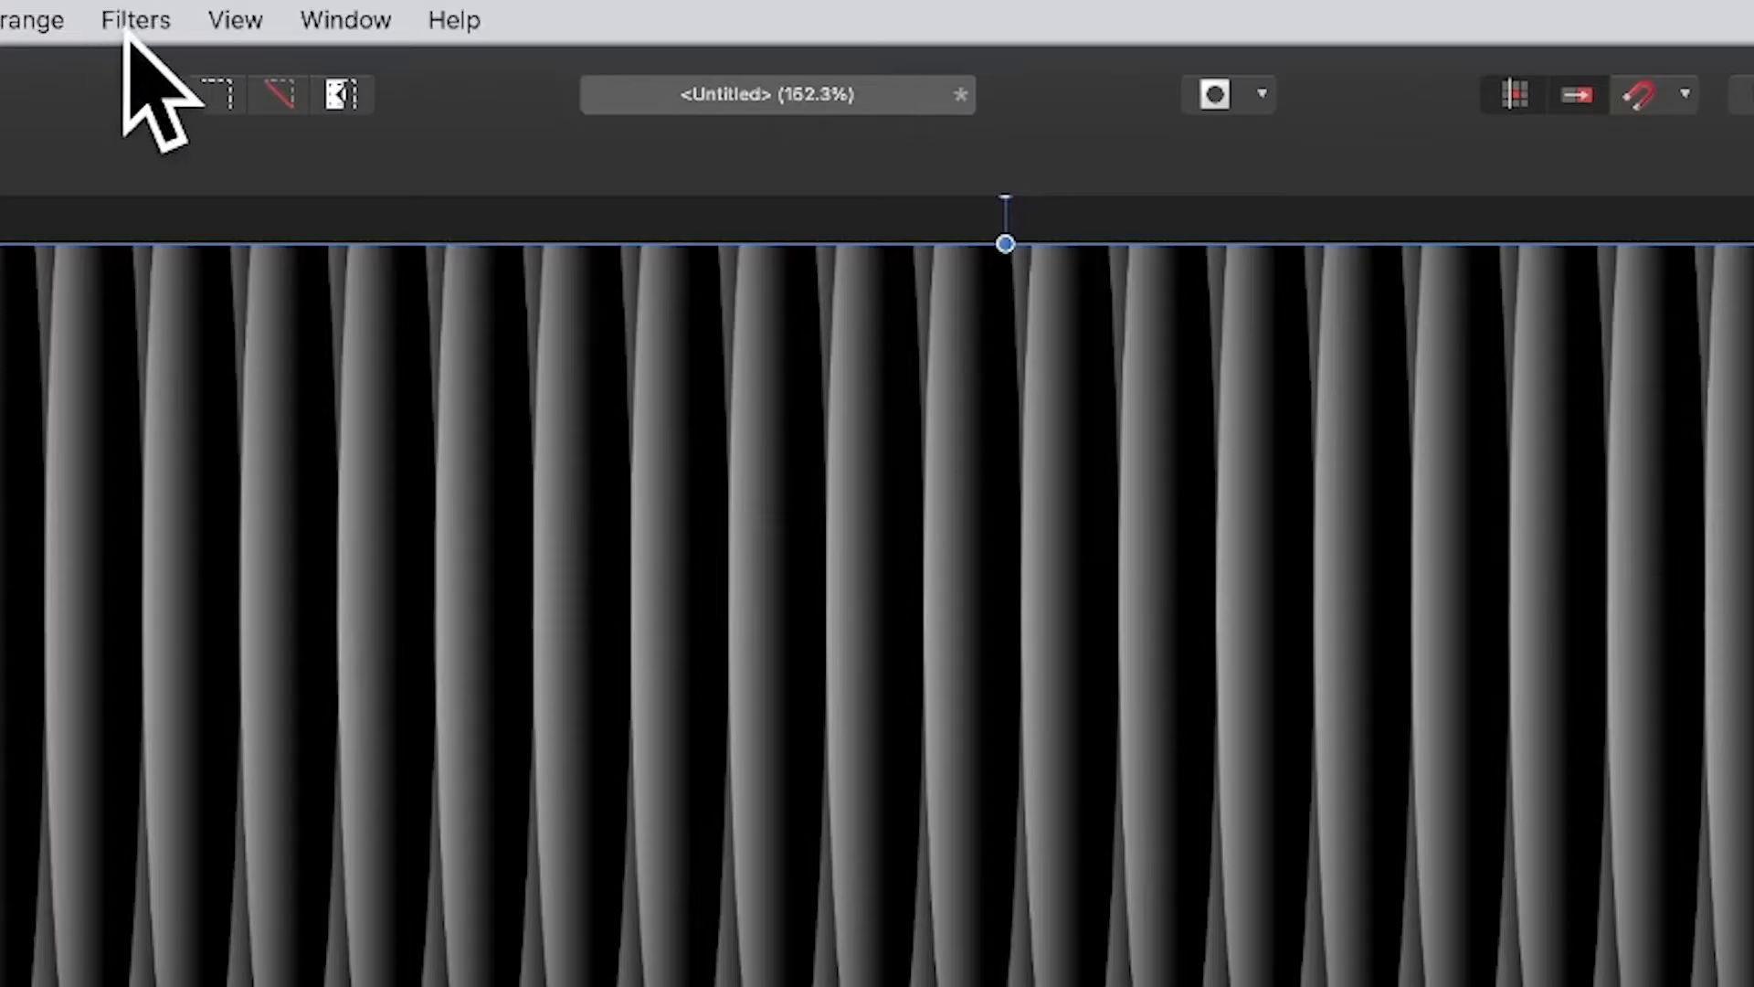
Step: Start the Deform filter on the merged layer and place eight pins in two rows of four across the stripes
{"action": "left_click", "coordinate": [146, 19]}
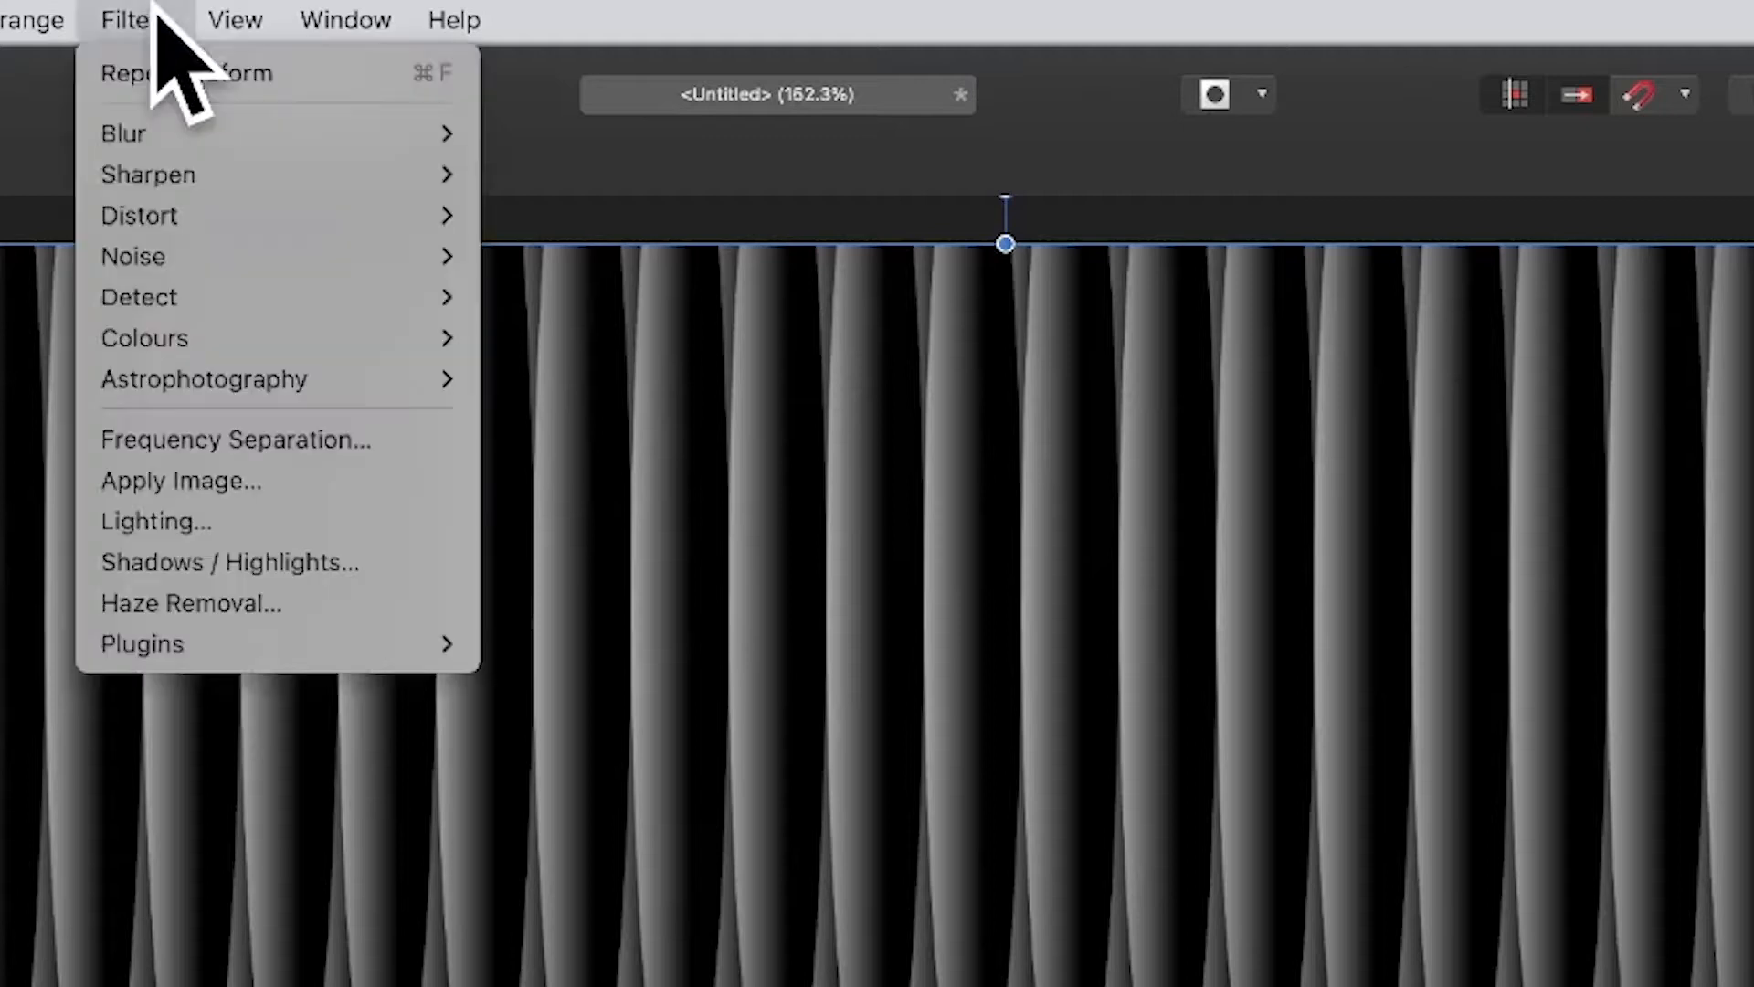
{"action": "mouse_move", "coordinate": [192, 219]}
{"action": "left_click", "coordinate": [666, 219]}
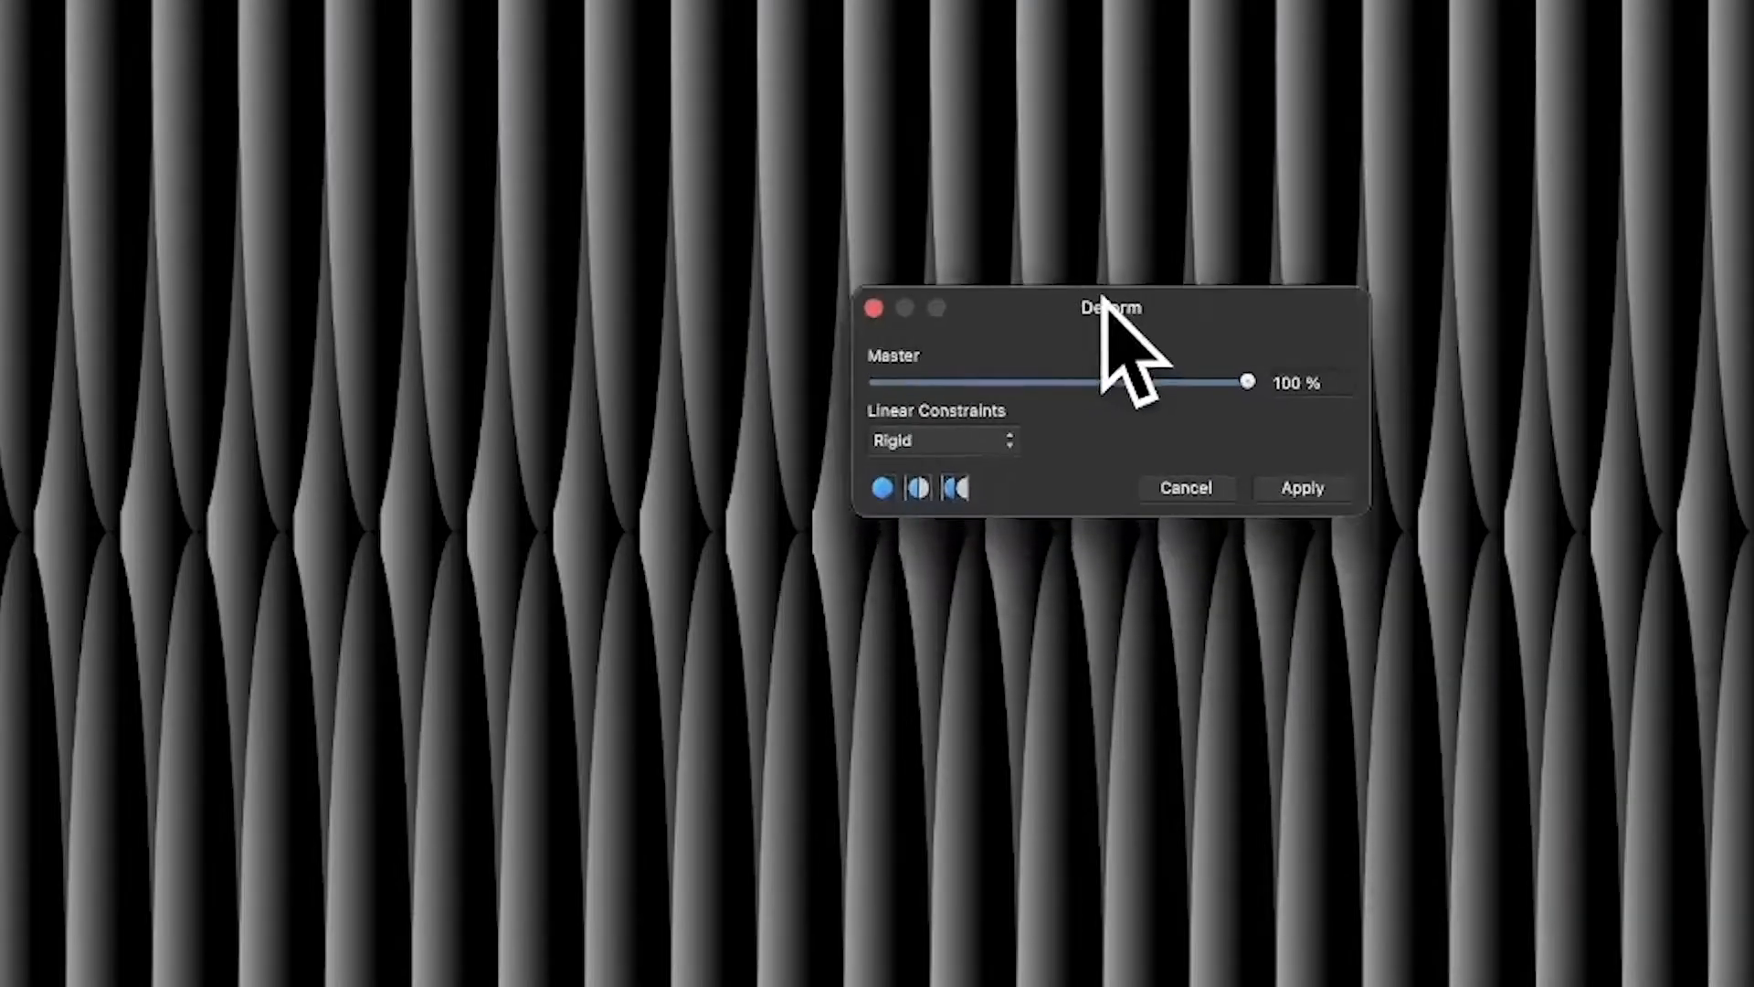
{"action": "left_click_drag", "start_coordinate": [1101, 298], "coordinate": [1571, 129]}
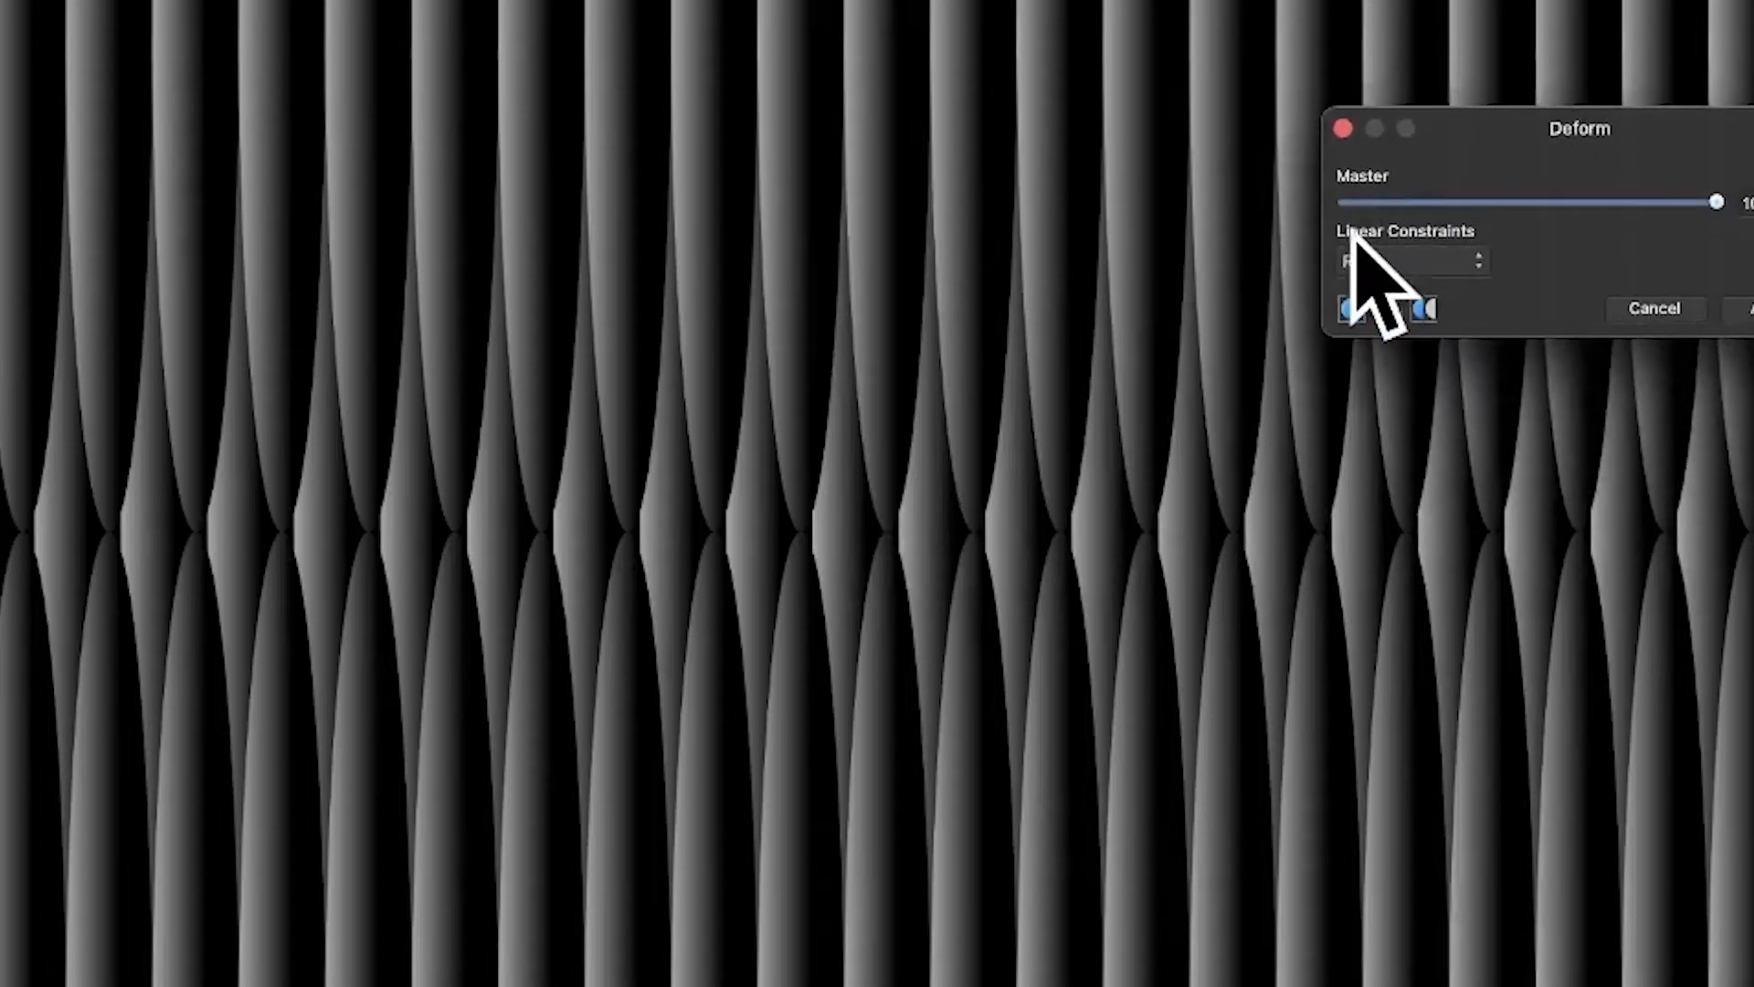
{"action": "left_click", "coordinate": [290, 229]}
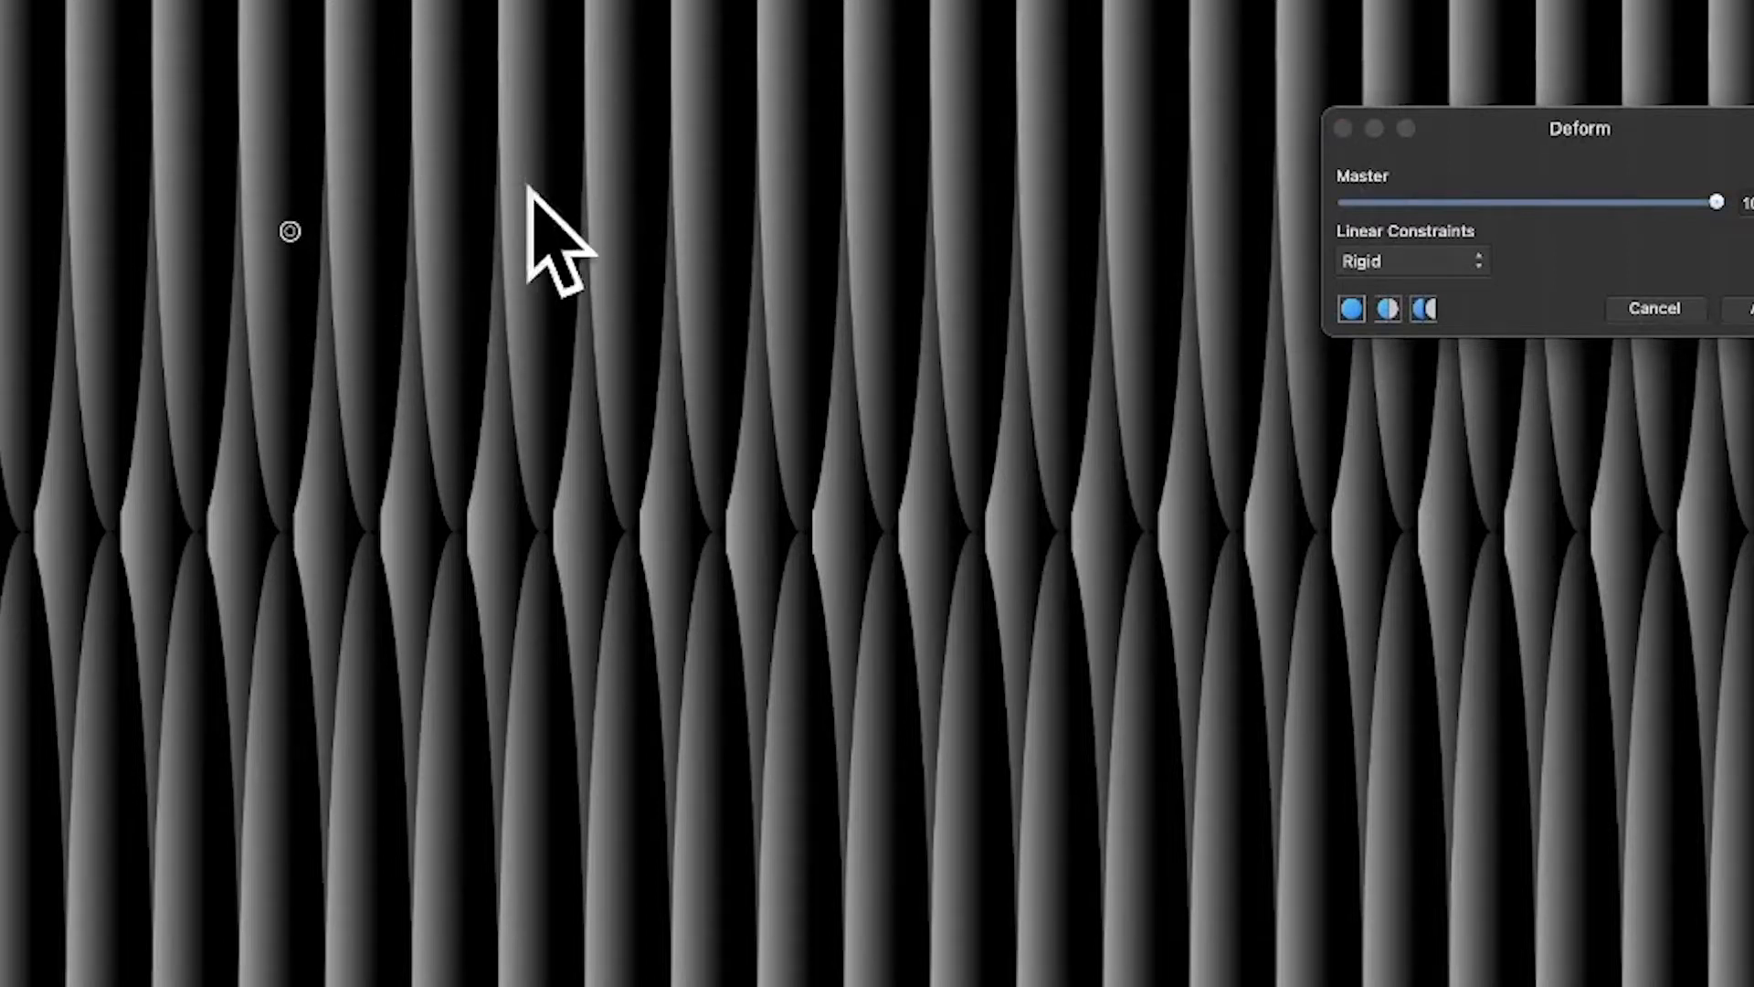
{"action": "left_click", "coordinate": [568, 207]}
{"action": "left_click", "coordinate": [842, 195]}
{"action": "left_click", "coordinate": [1065, 218]}
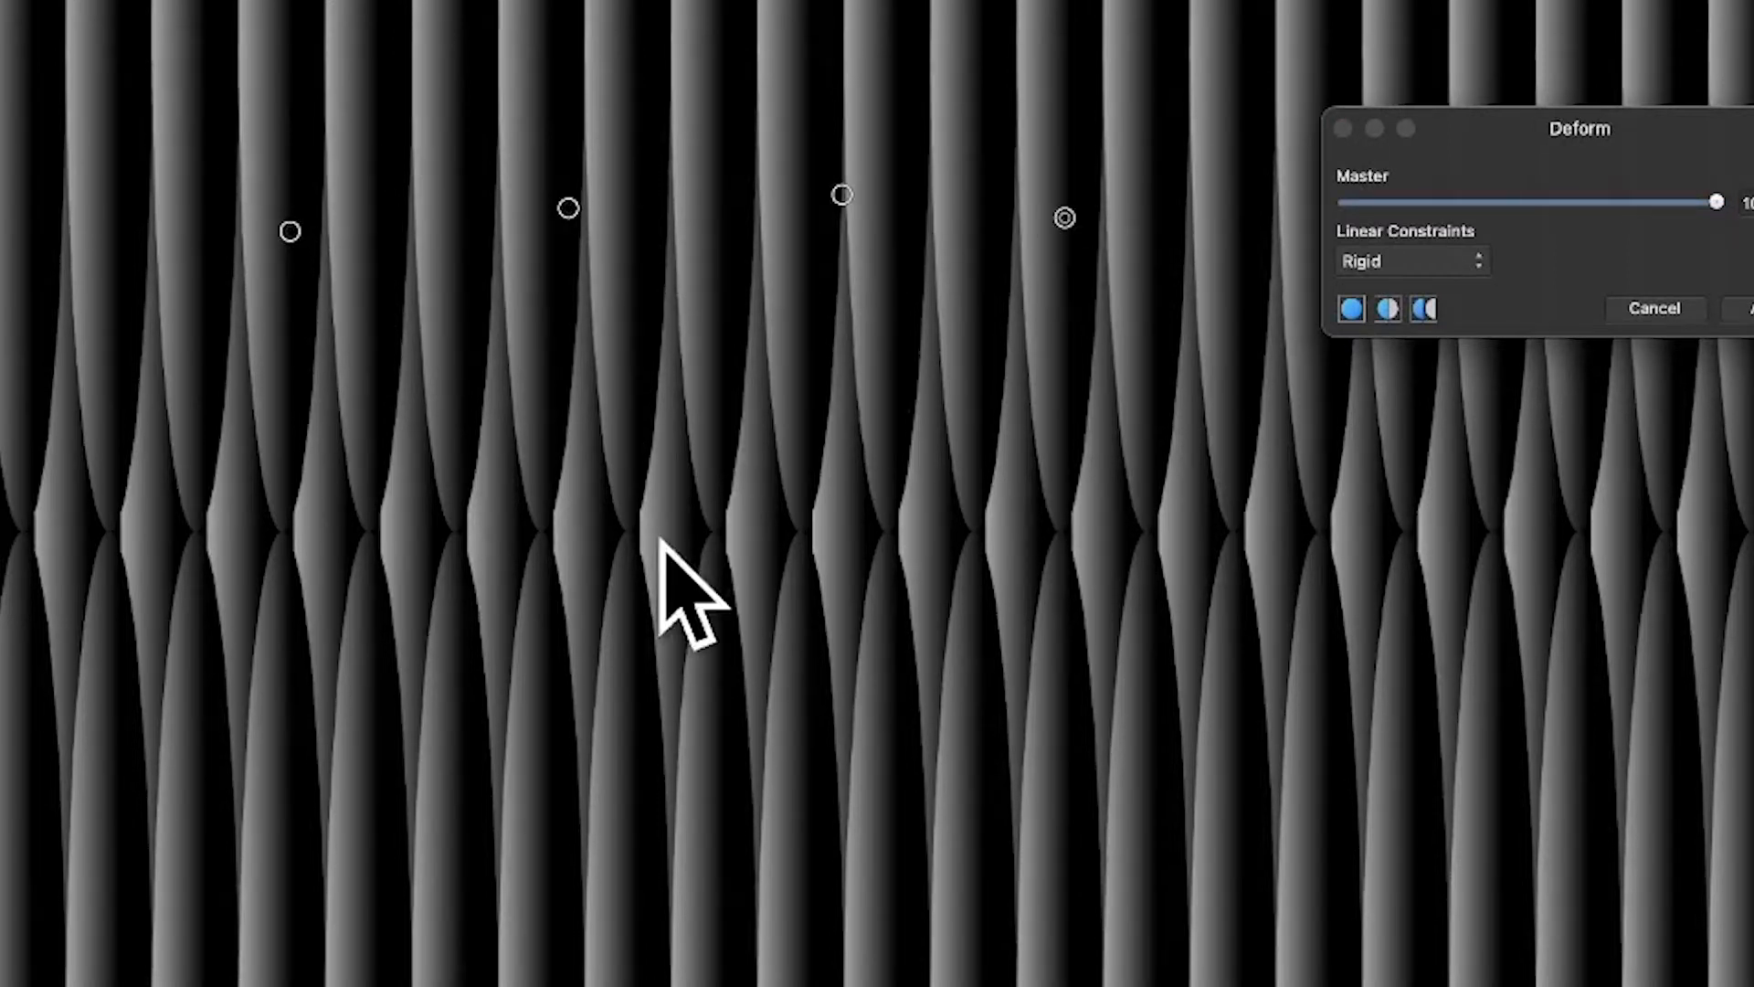
{"action": "left_click", "coordinate": [637, 494]}
{"action": "left_click", "coordinate": [256, 516]}
{"action": "left_click", "coordinate": [900, 502]}
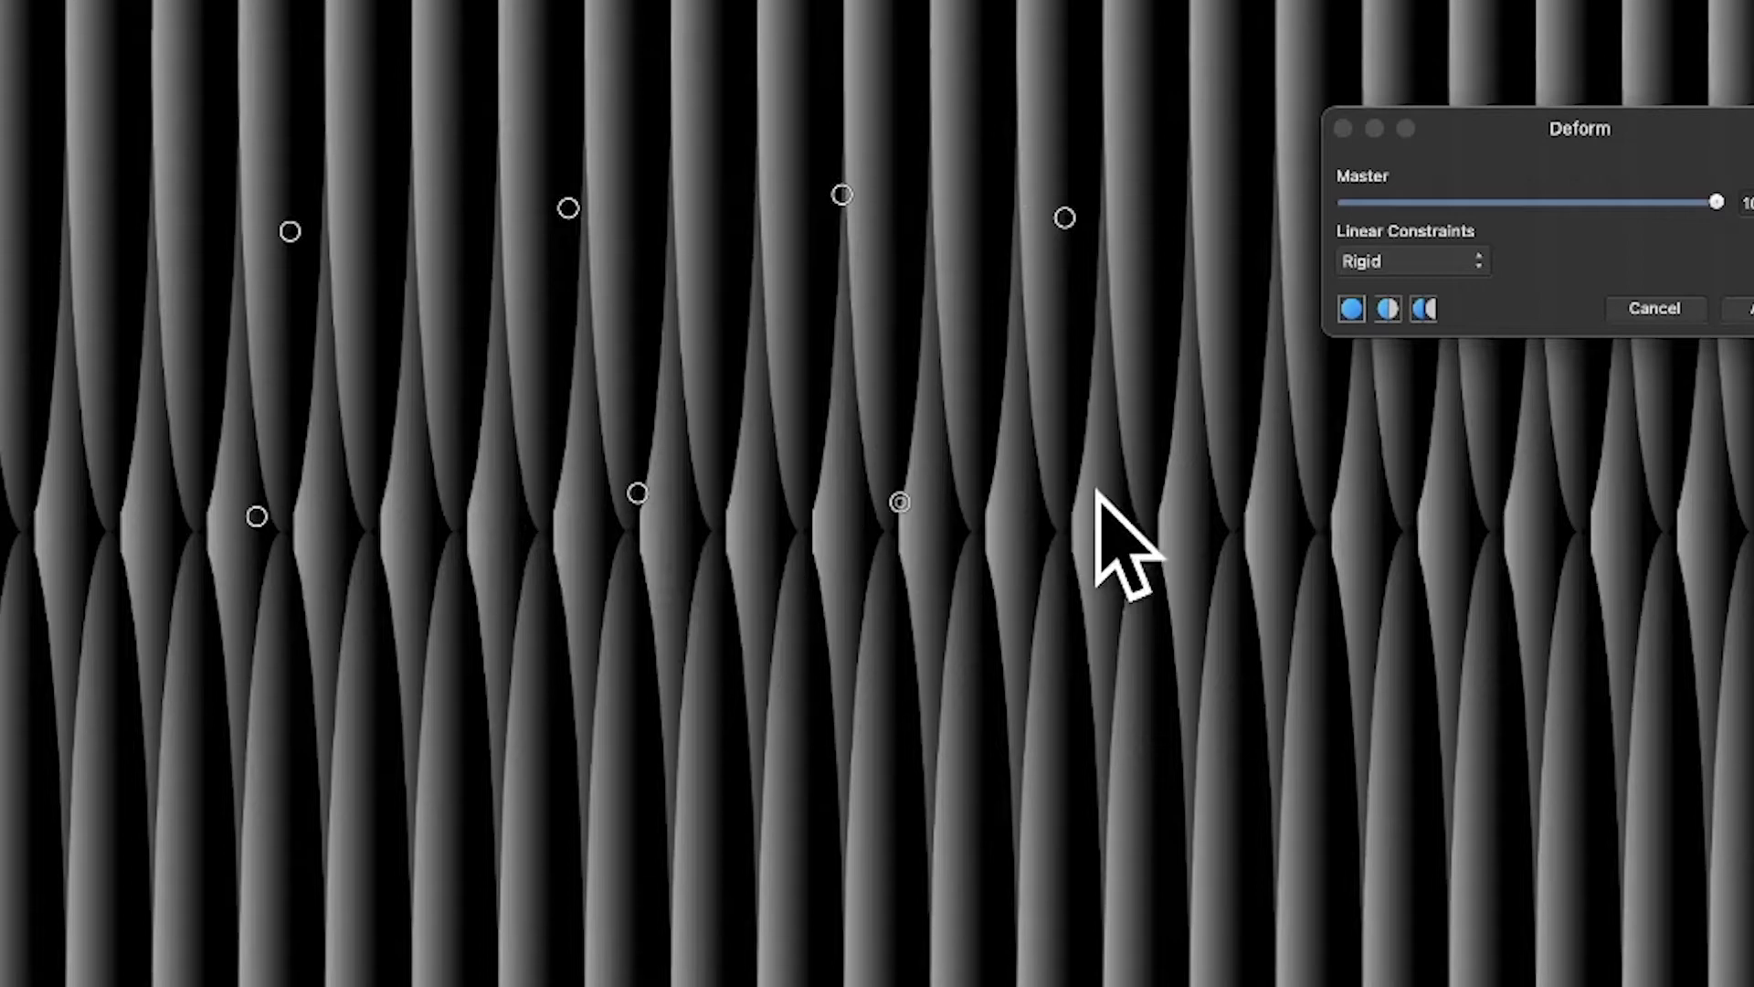
{"action": "left_click", "coordinate": [1095, 498]}
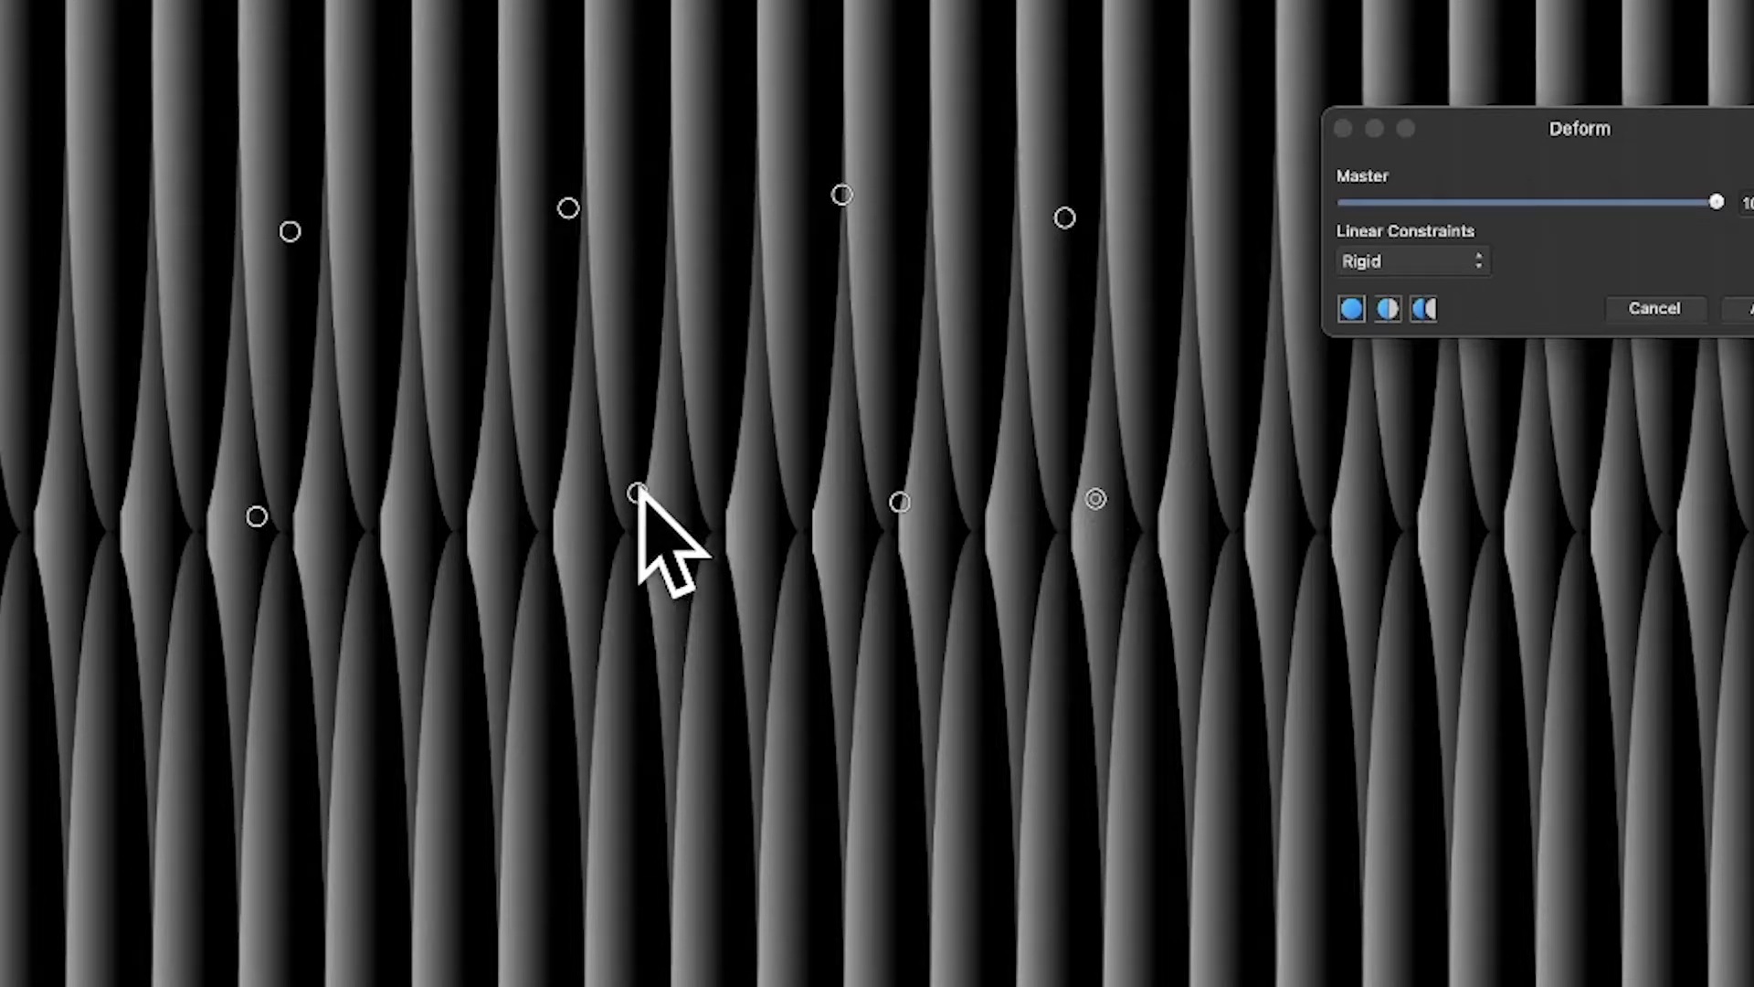
Step: Distort the stripes by pulling two deform pins toward the upper-left pin and the third upper pin toward the fourth
{"action": "left_click_drag", "start_coordinate": [637, 489], "coordinate": [357, 282]}
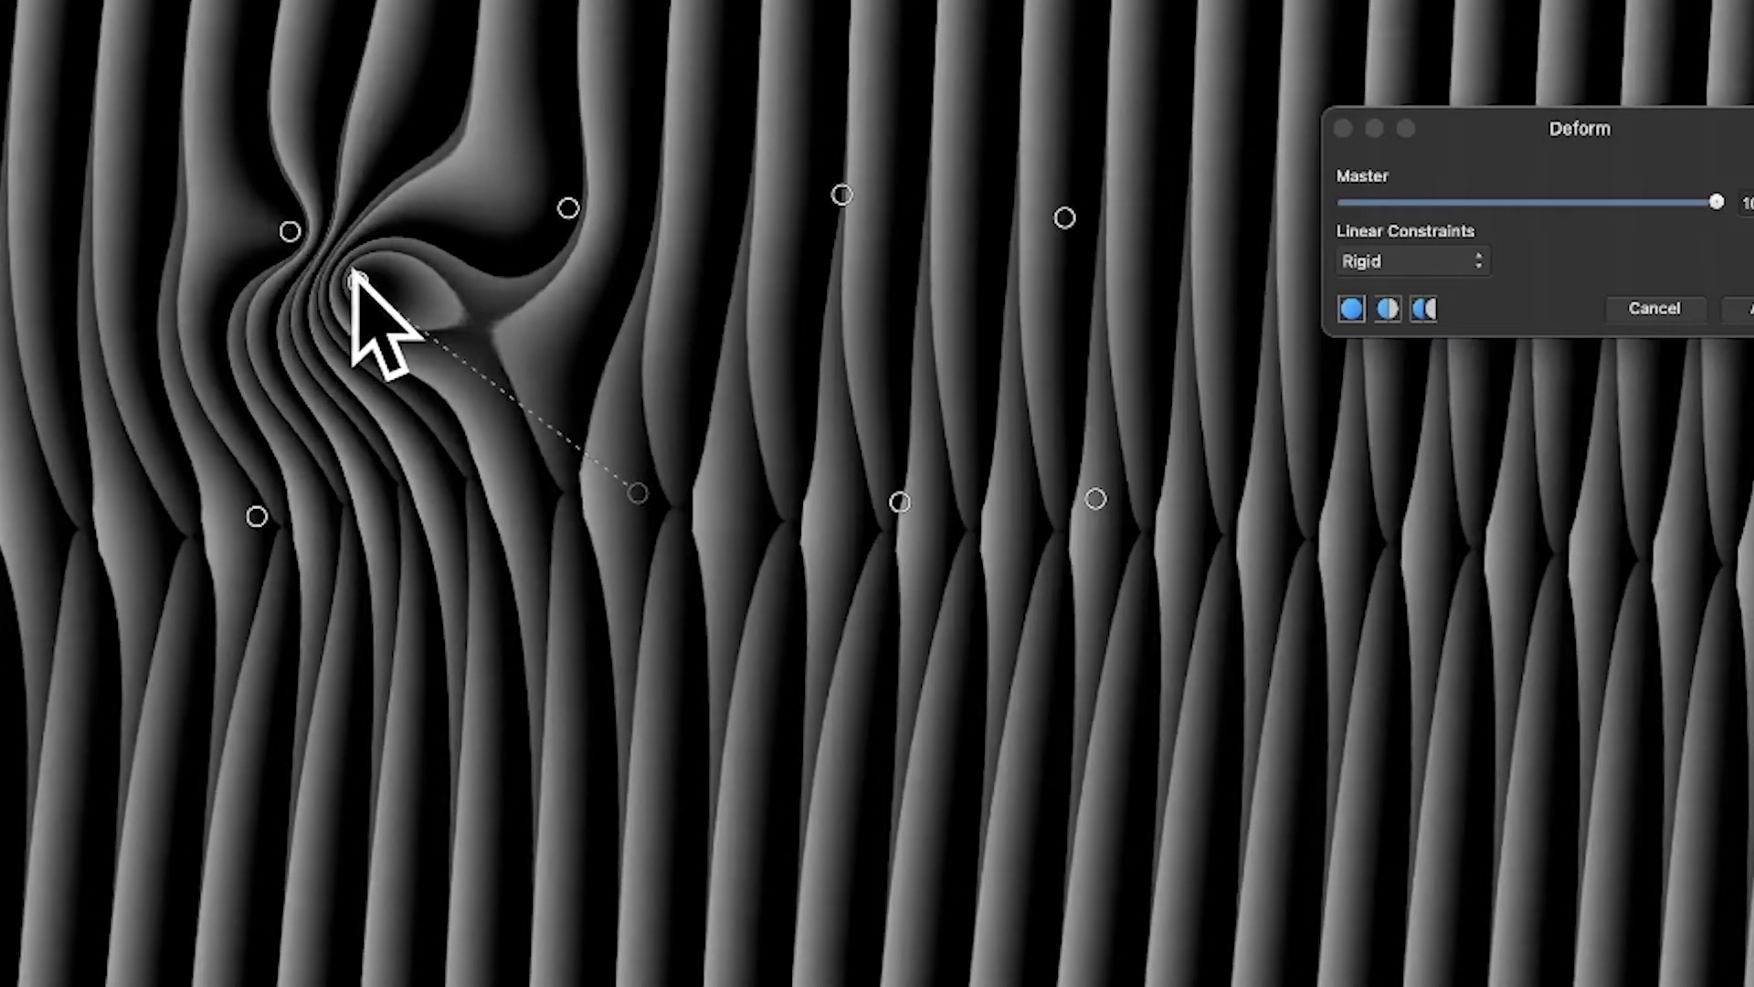
{"action": "mouse_move", "coordinate": [344, 270]}
{"action": "left_mouse_down"}
{"action": "mouse_move", "coordinate": [561, 436]}
{"action": "mouse_move", "coordinate": [356, 280]}
{"action": "left_mouse_up"}
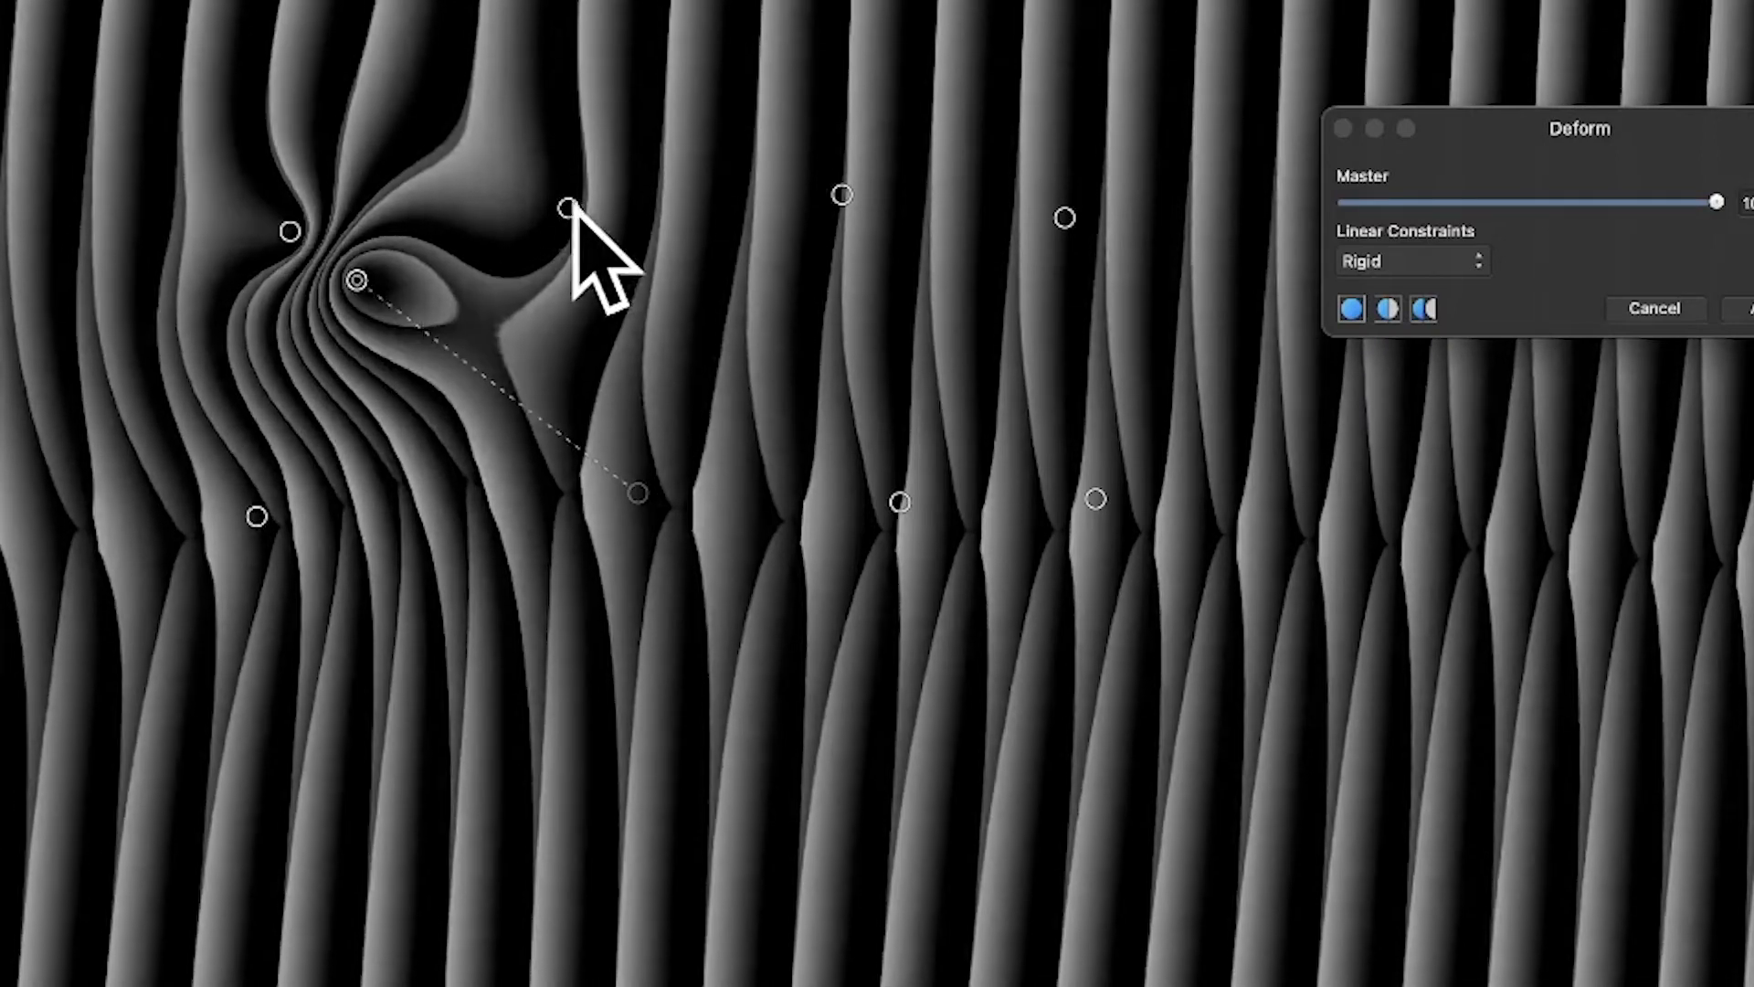
{"action": "left_click_drag", "start_coordinate": [568, 208], "coordinate": [388, 220]}
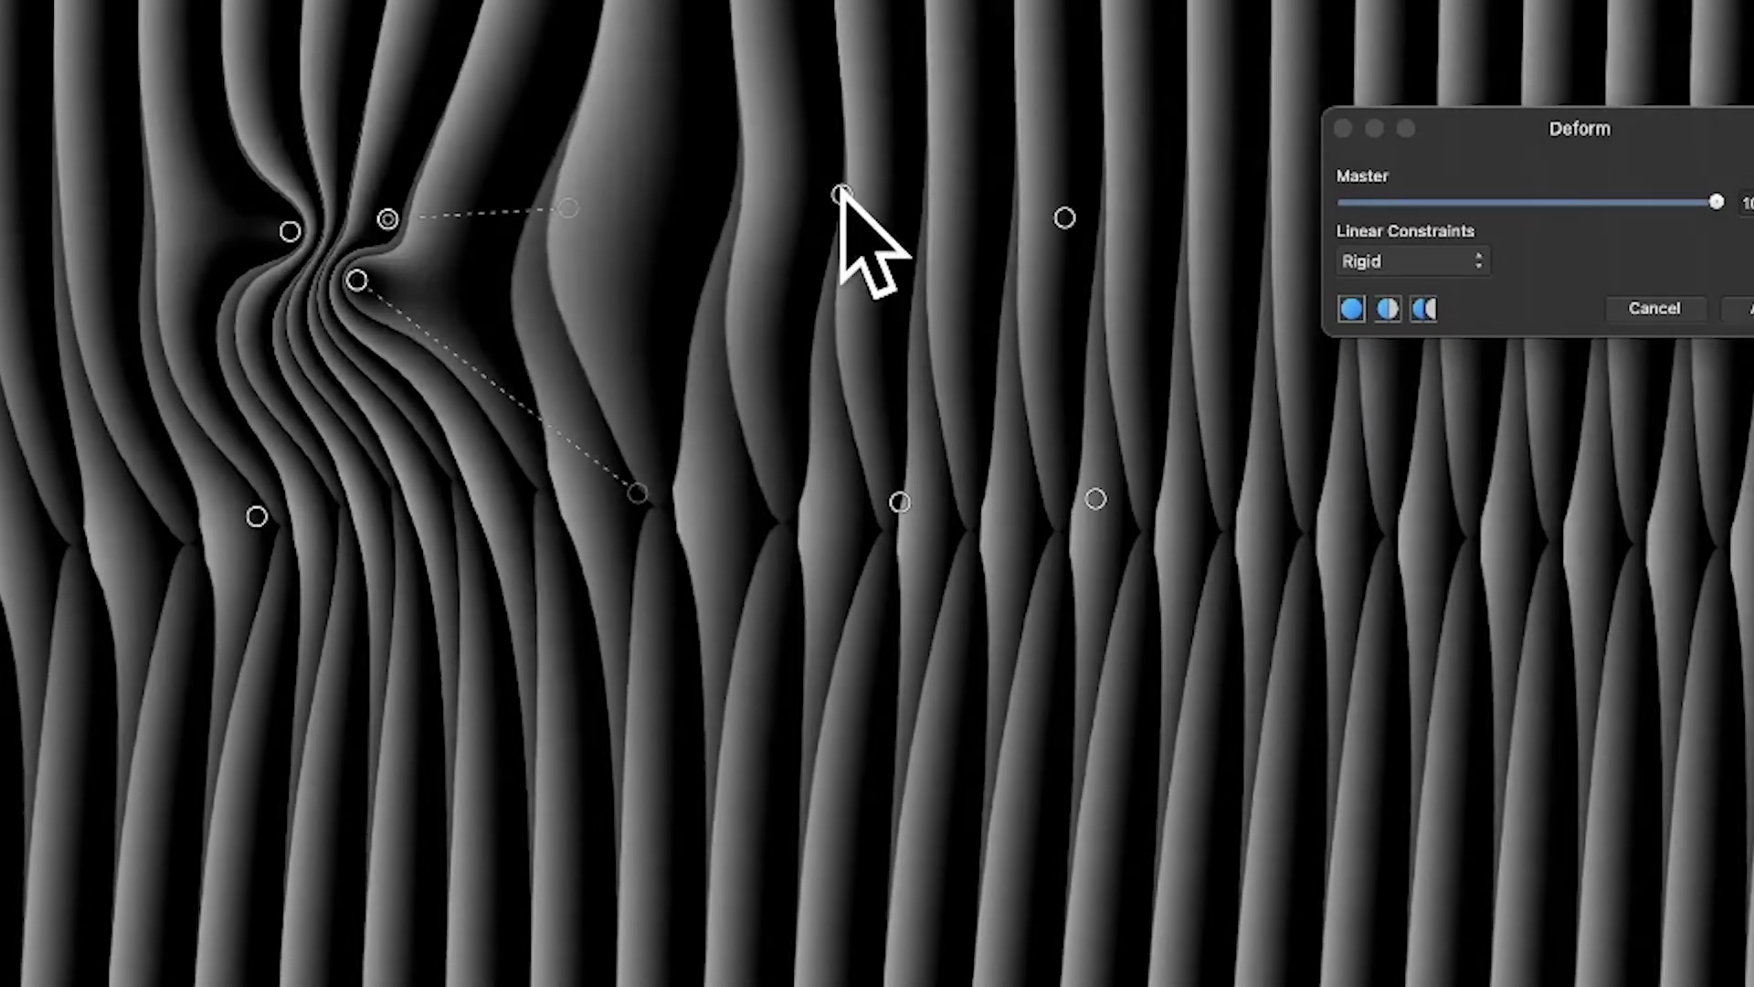
{"action": "left_click_drag", "start_coordinate": [842, 194], "coordinate": [1025, 291]}
Step: Add four more deform pins at the outer left and lower areas and pull them in toward the two distorted clusters
{"action": "left_click", "coordinate": [111, 9]}
{"action": "left_click_drag", "start_coordinate": [127, 18], "coordinate": [314, 165]}
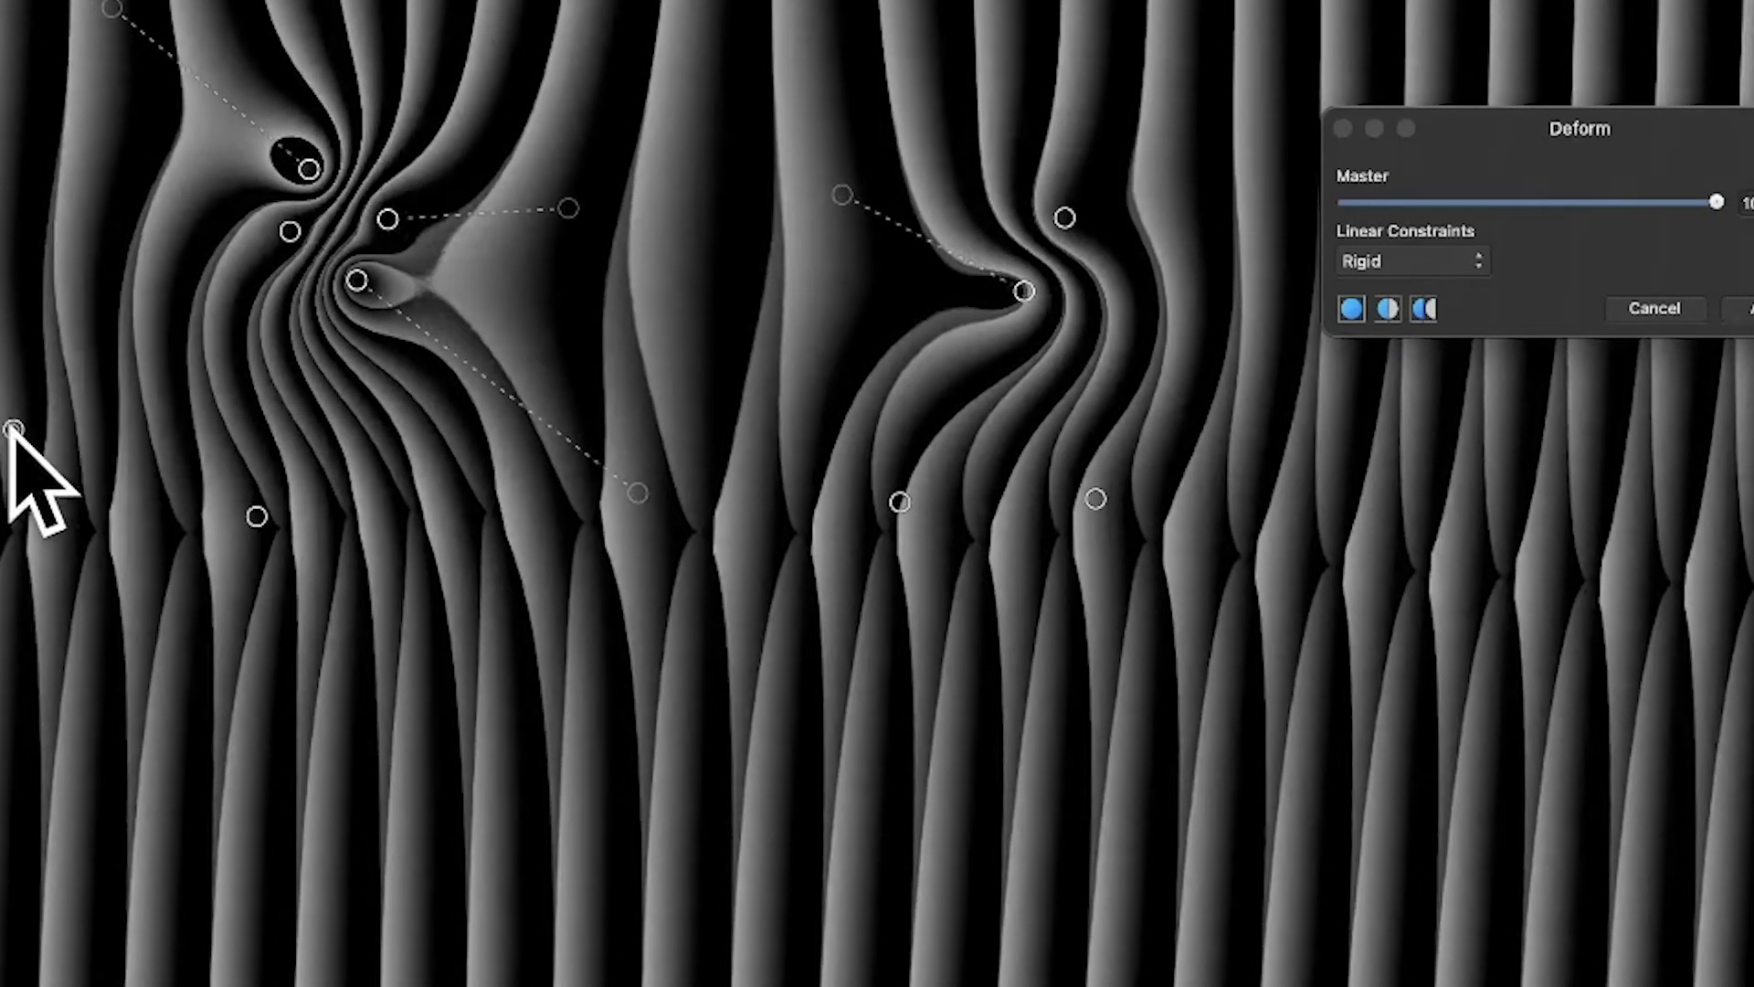
{"action": "left_click_drag", "start_coordinate": [13, 430], "coordinate": [253, 339]}
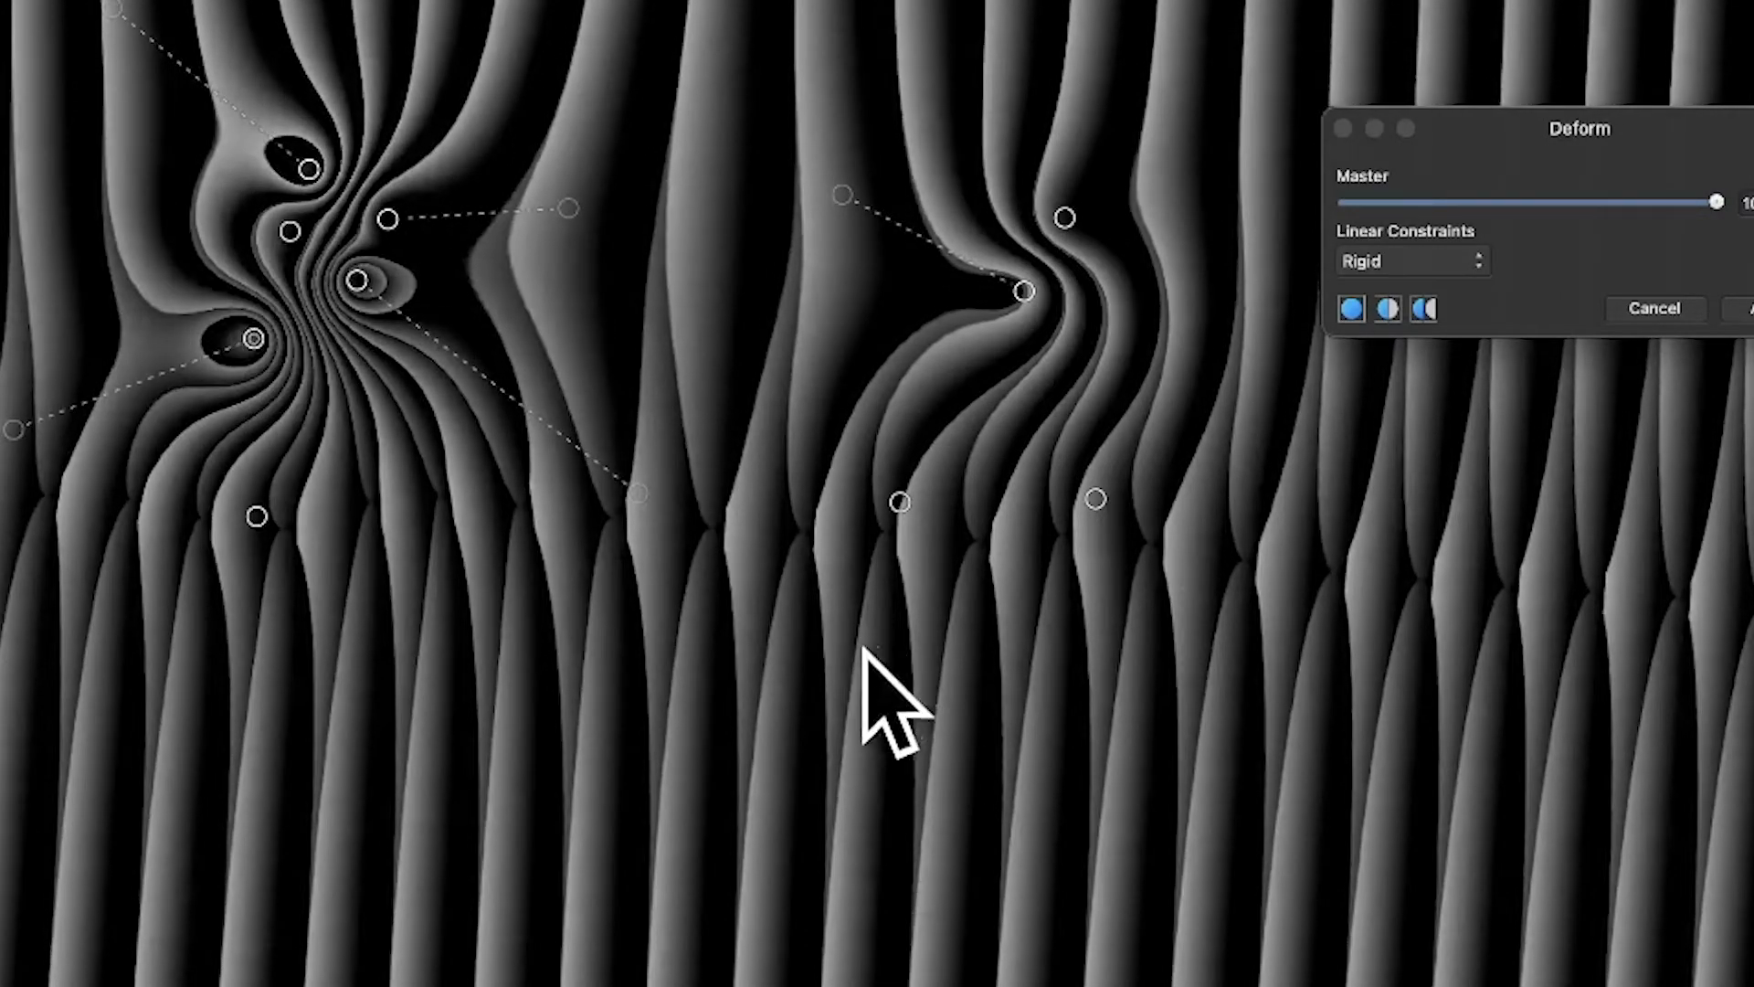
{"action": "left_click_drag", "start_coordinate": [1006, 718], "coordinate": [902, 262]}
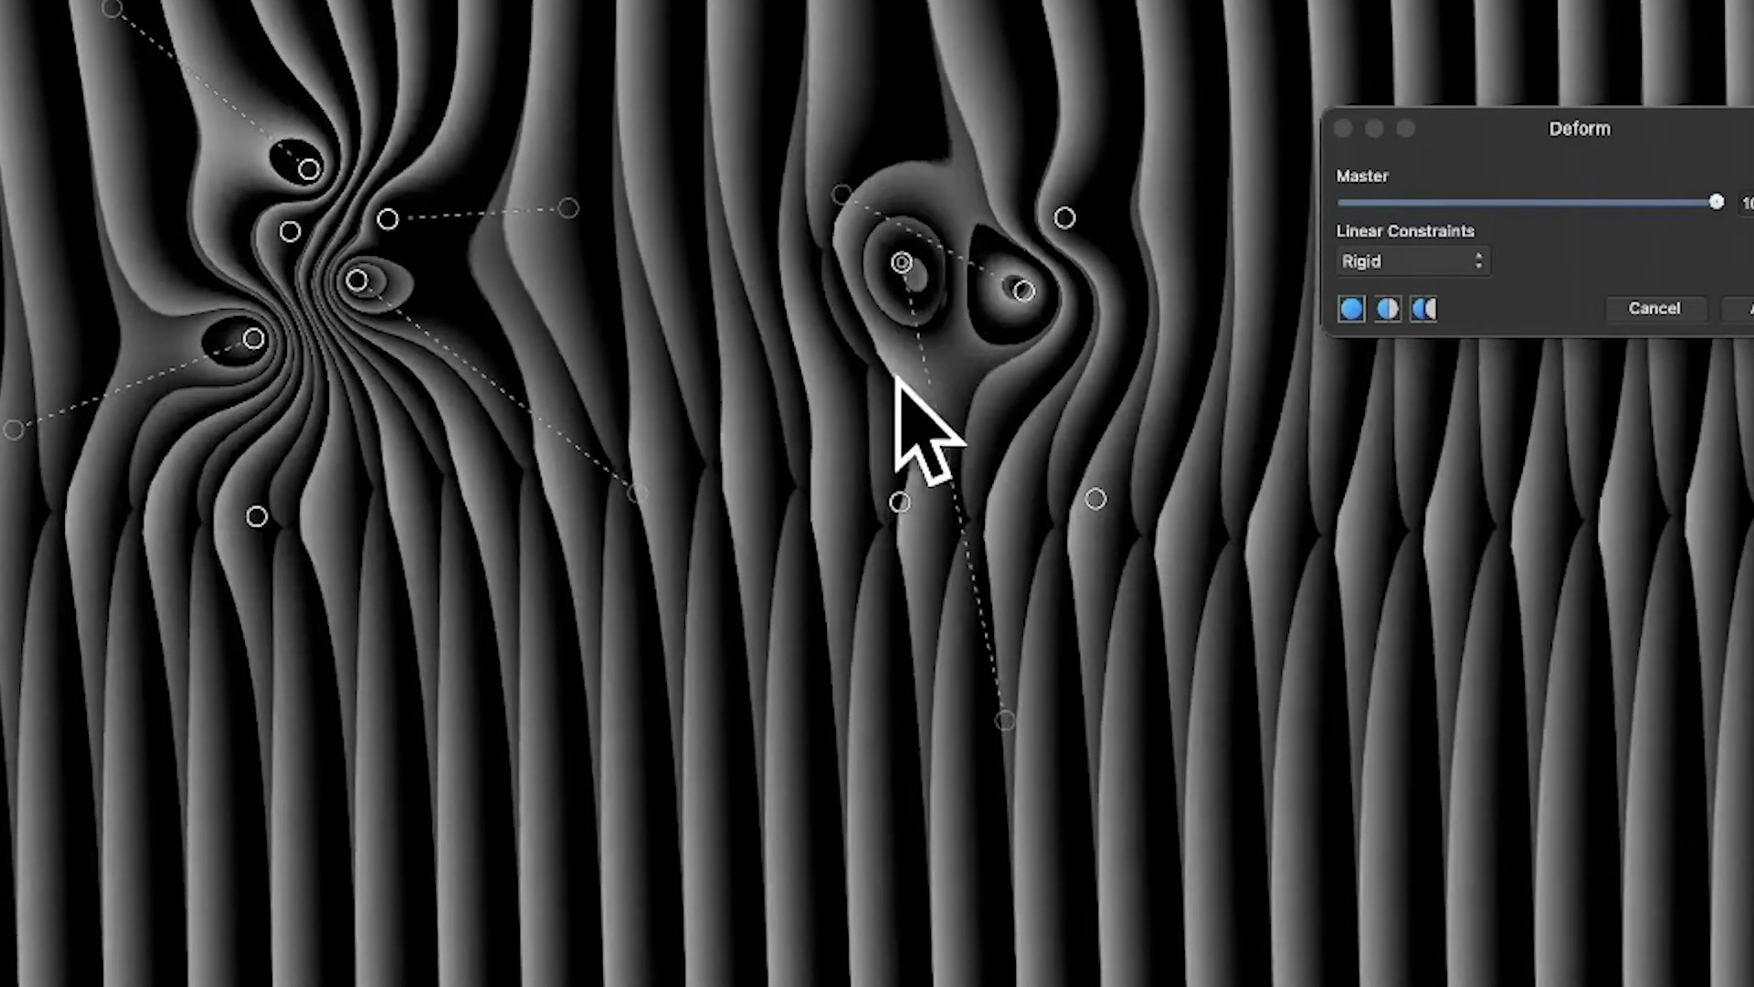
{"action": "left_click", "coordinate": [848, 735]}
{"action": "left_click_drag", "start_coordinate": [848, 735], "coordinate": [448, 116]}
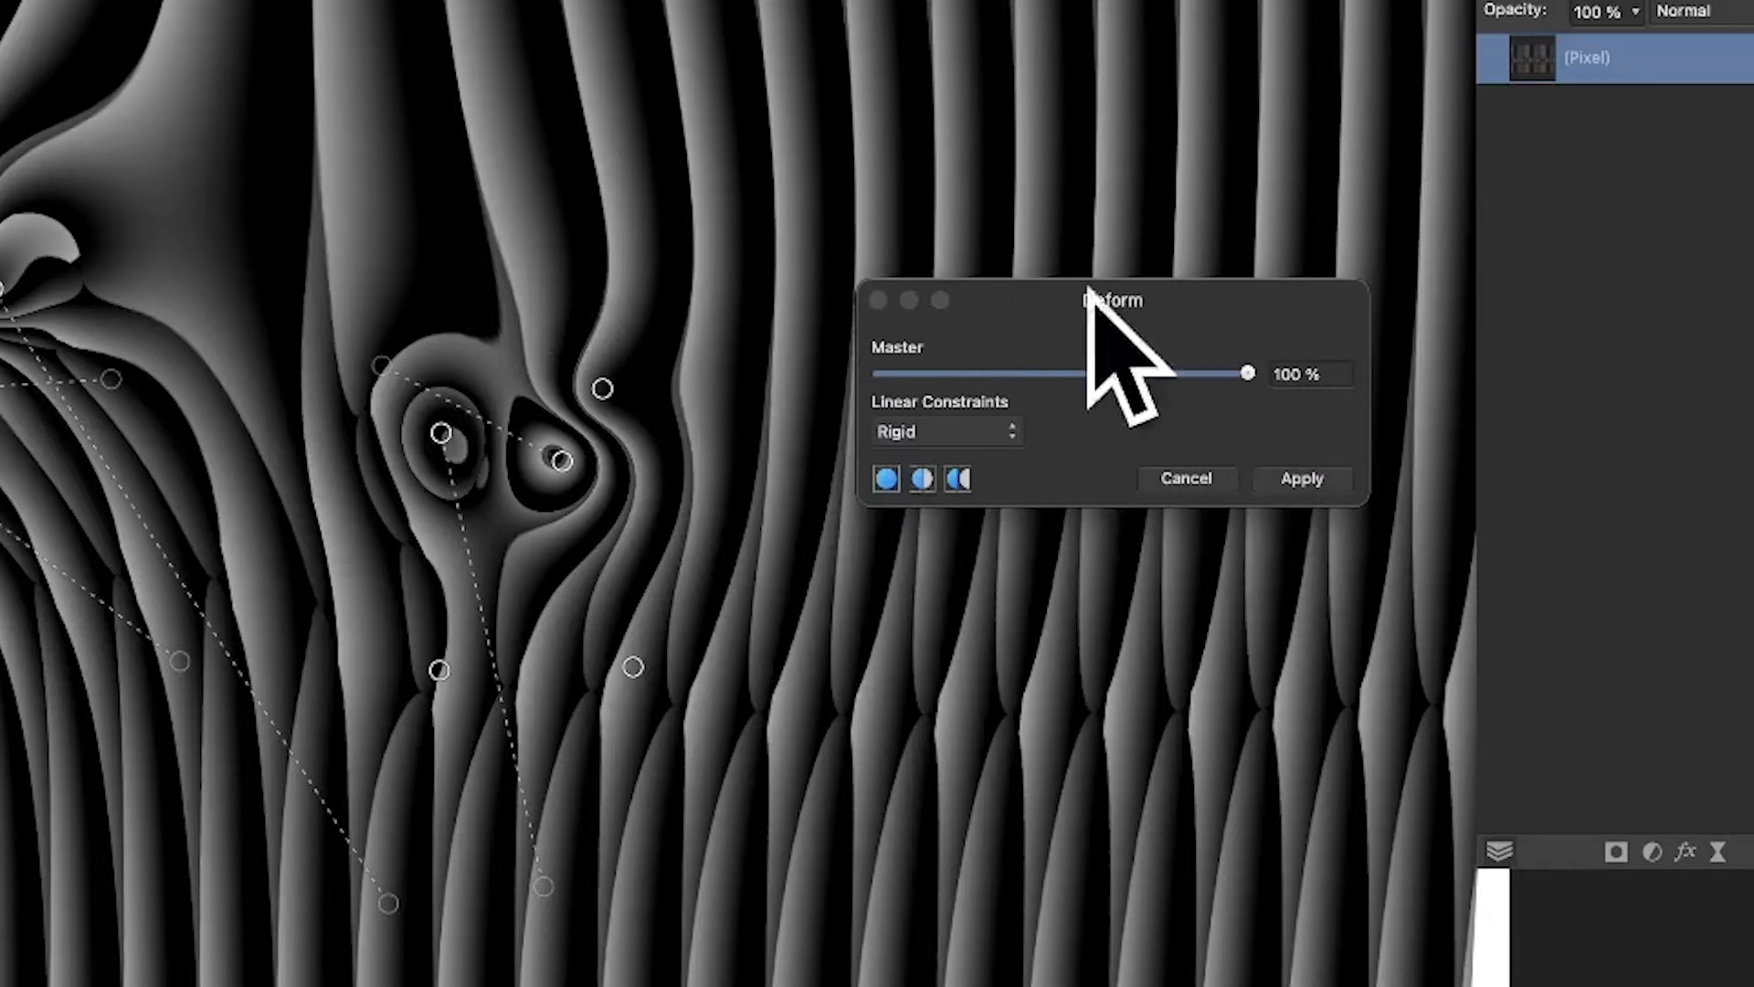
Step: Apply the deformation and draw a circular marquee selection around the swirled cluster in the left half of the design
{"action": "left_click", "coordinate": [1302, 478]}
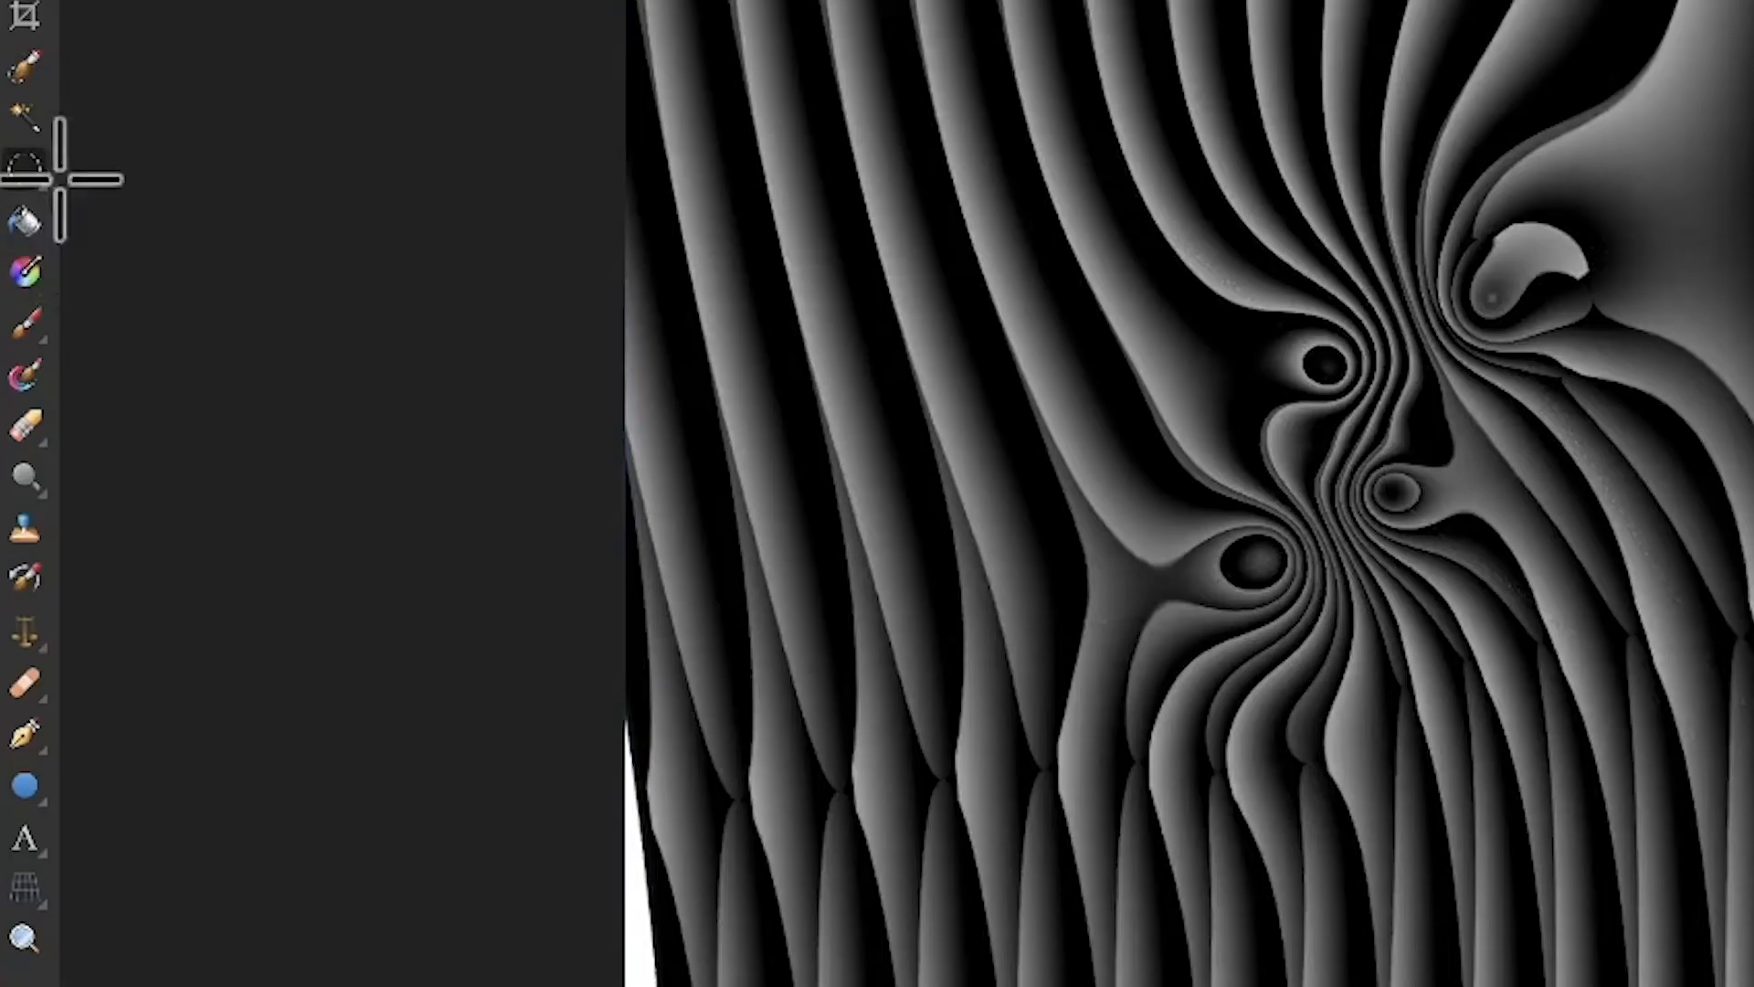
{"action": "left_click", "coordinate": [30, 171]}
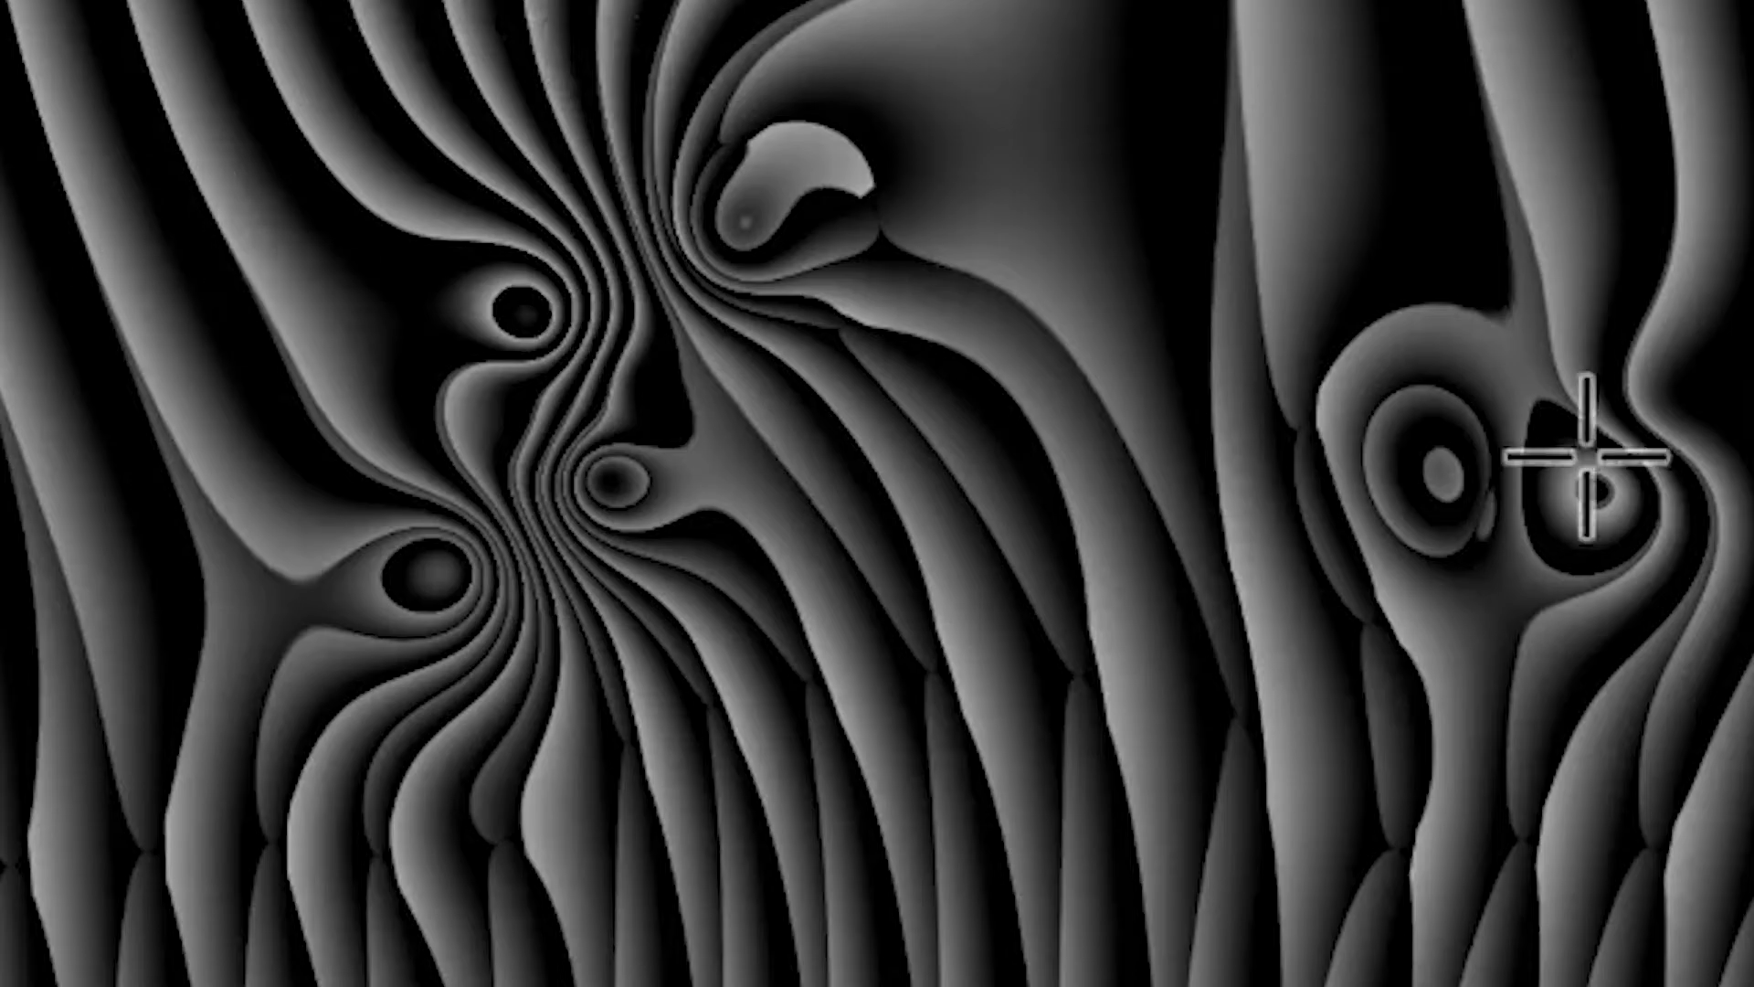
{"action": "left_click_drag", "start_coordinate": [151, 278], "coordinate": [825, 972]}
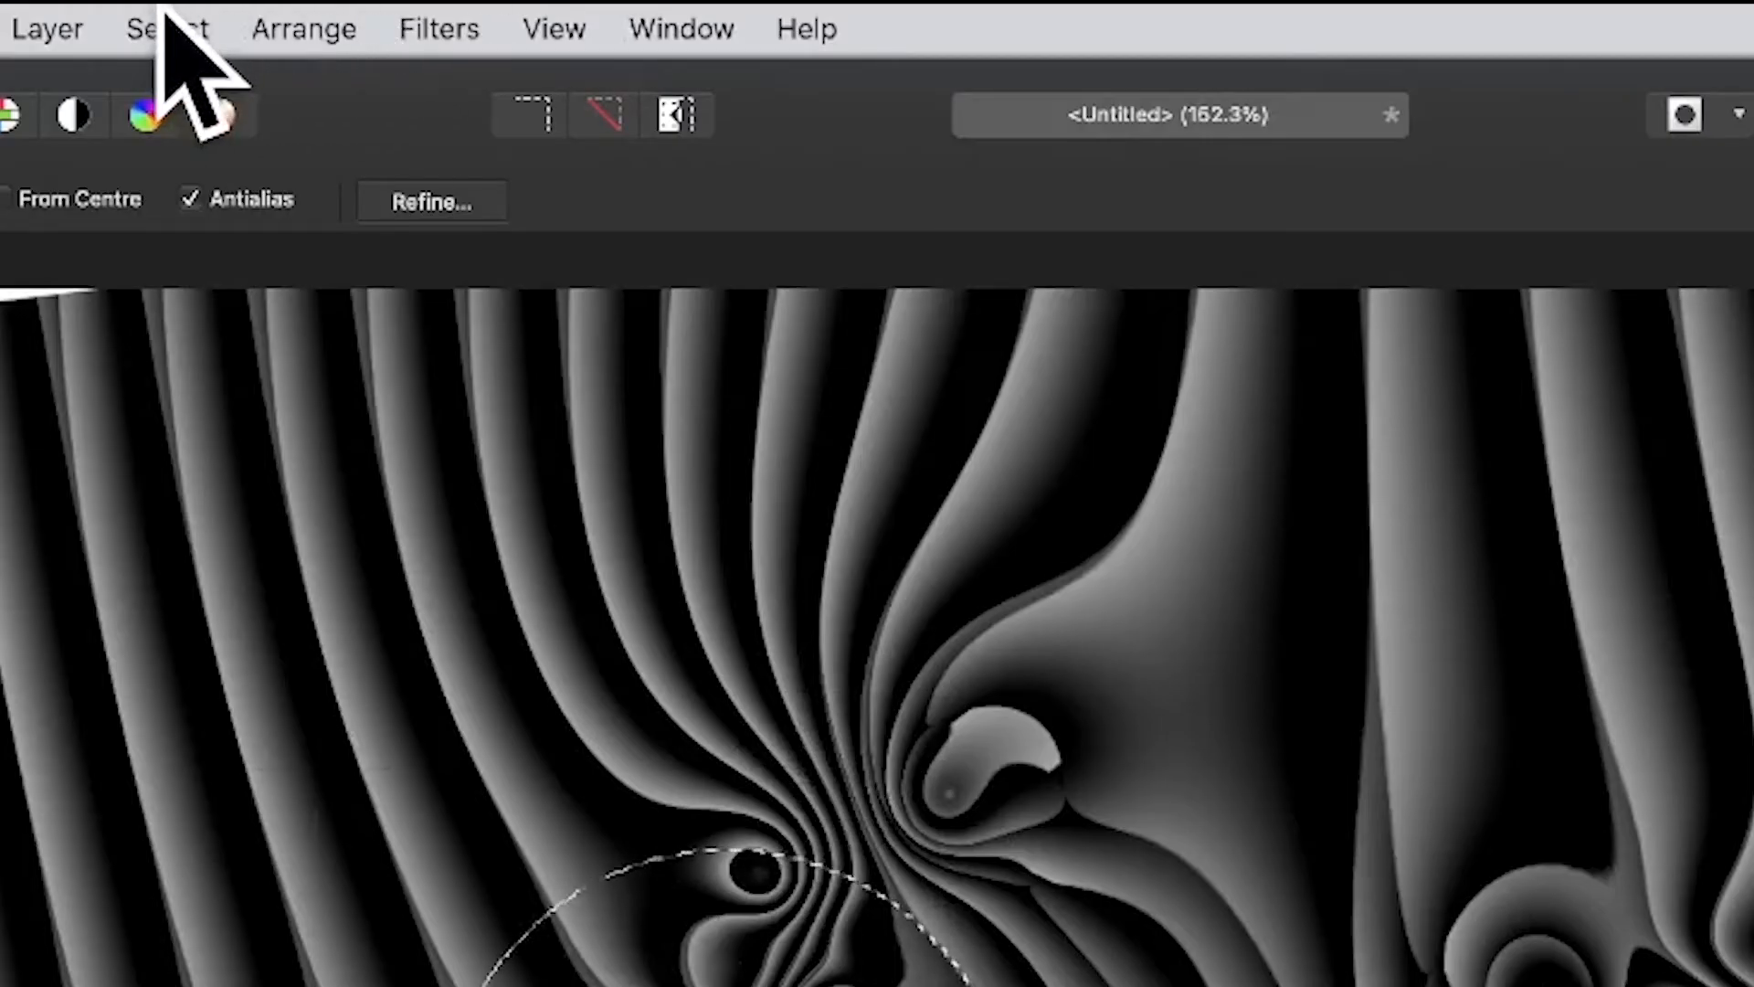
Step: Feather the edge of the circular selection with a moderate radius
{"action": "left_click", "coordinate": [160, 27]}
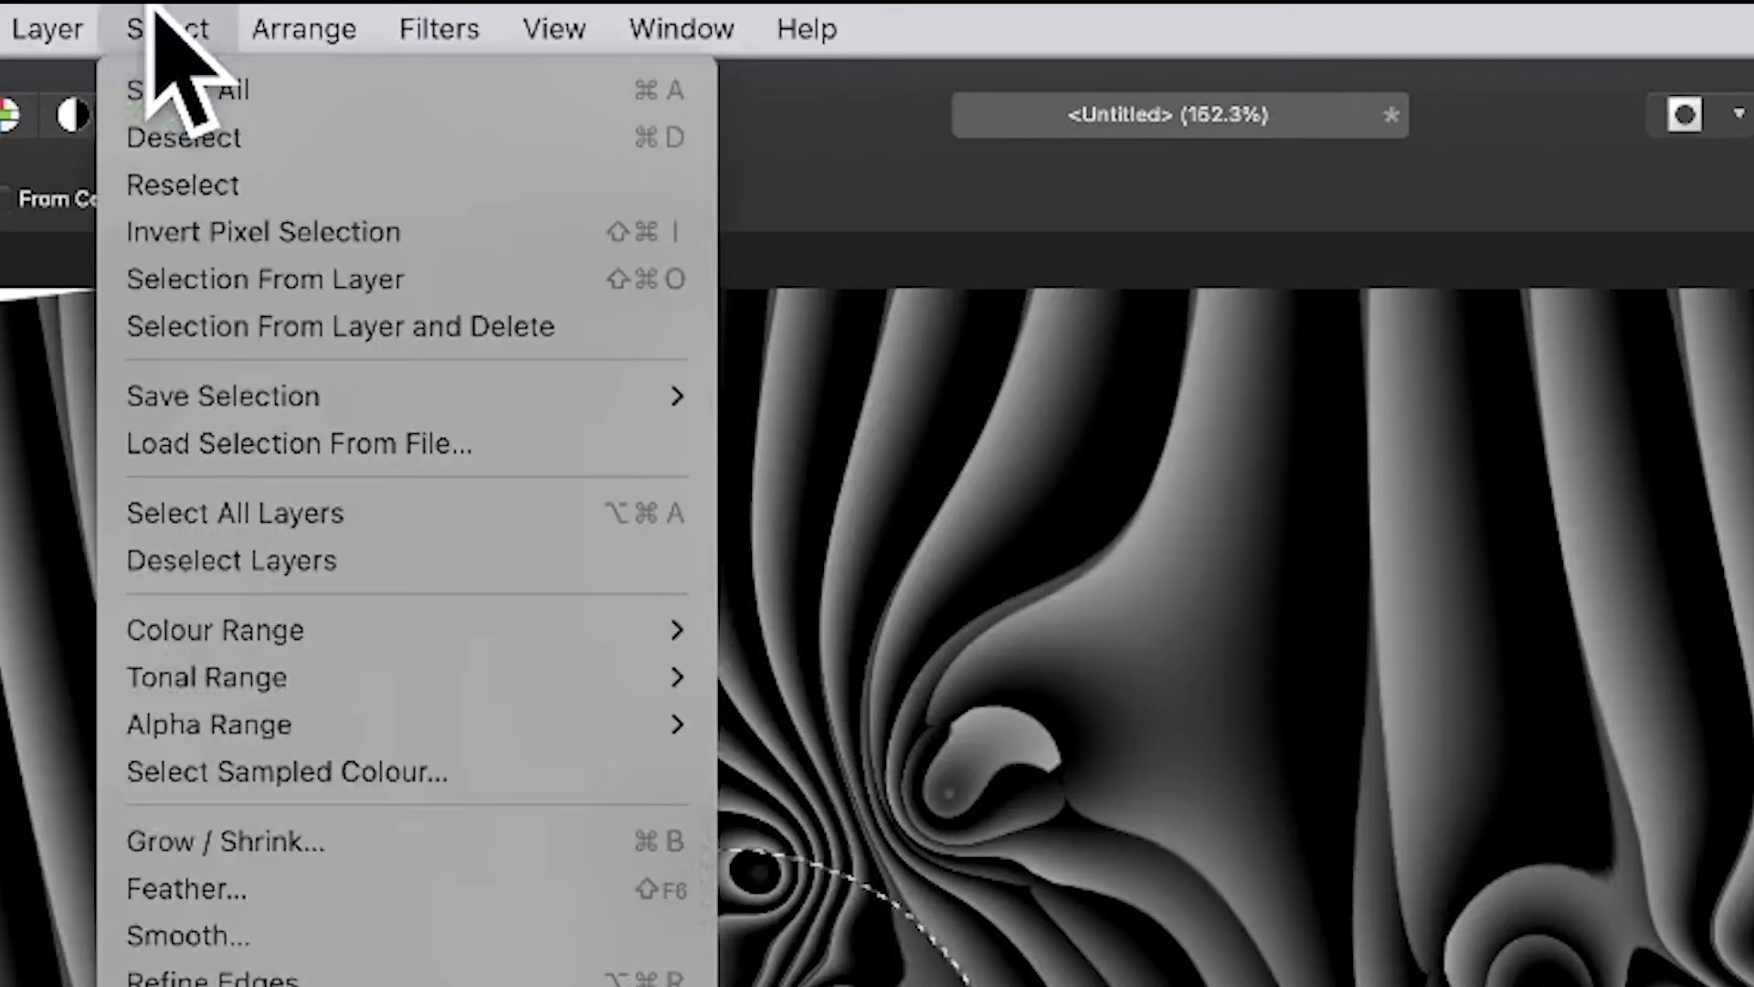
{"action": "left_click", "coordinate": [290, 886]}
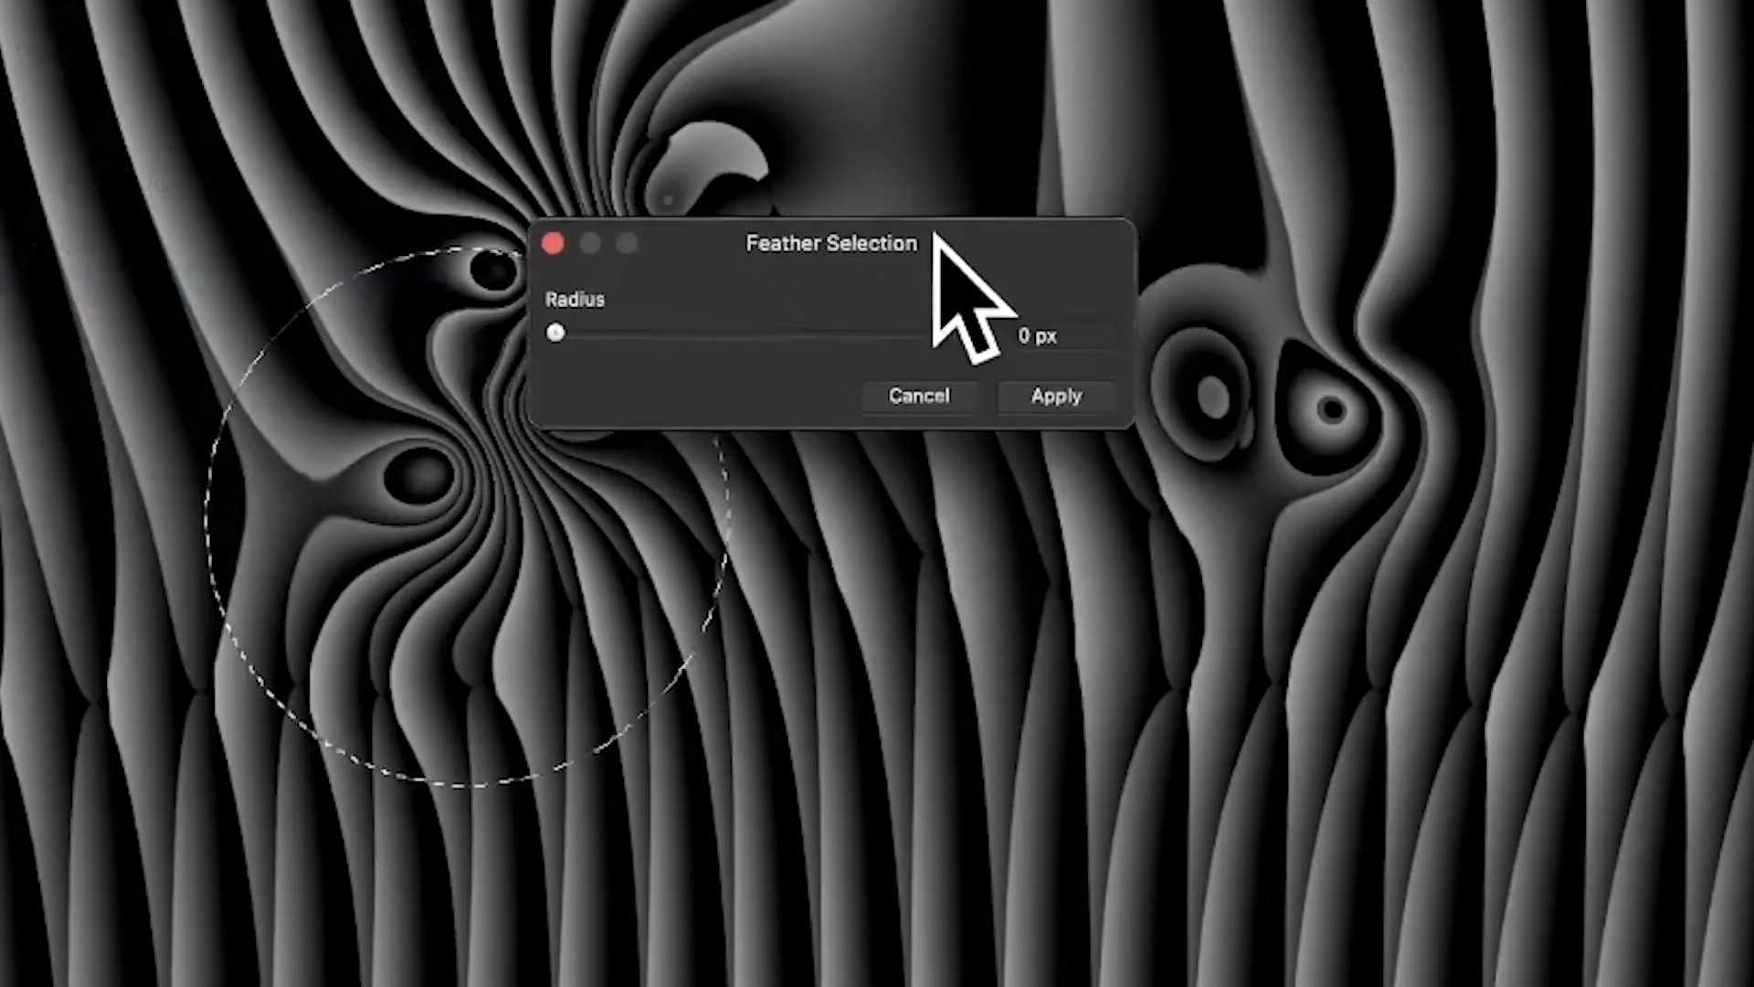
{"action": "left_click_drag", "start_coordinate": [552, 329], "coordinate": [610, 331]}
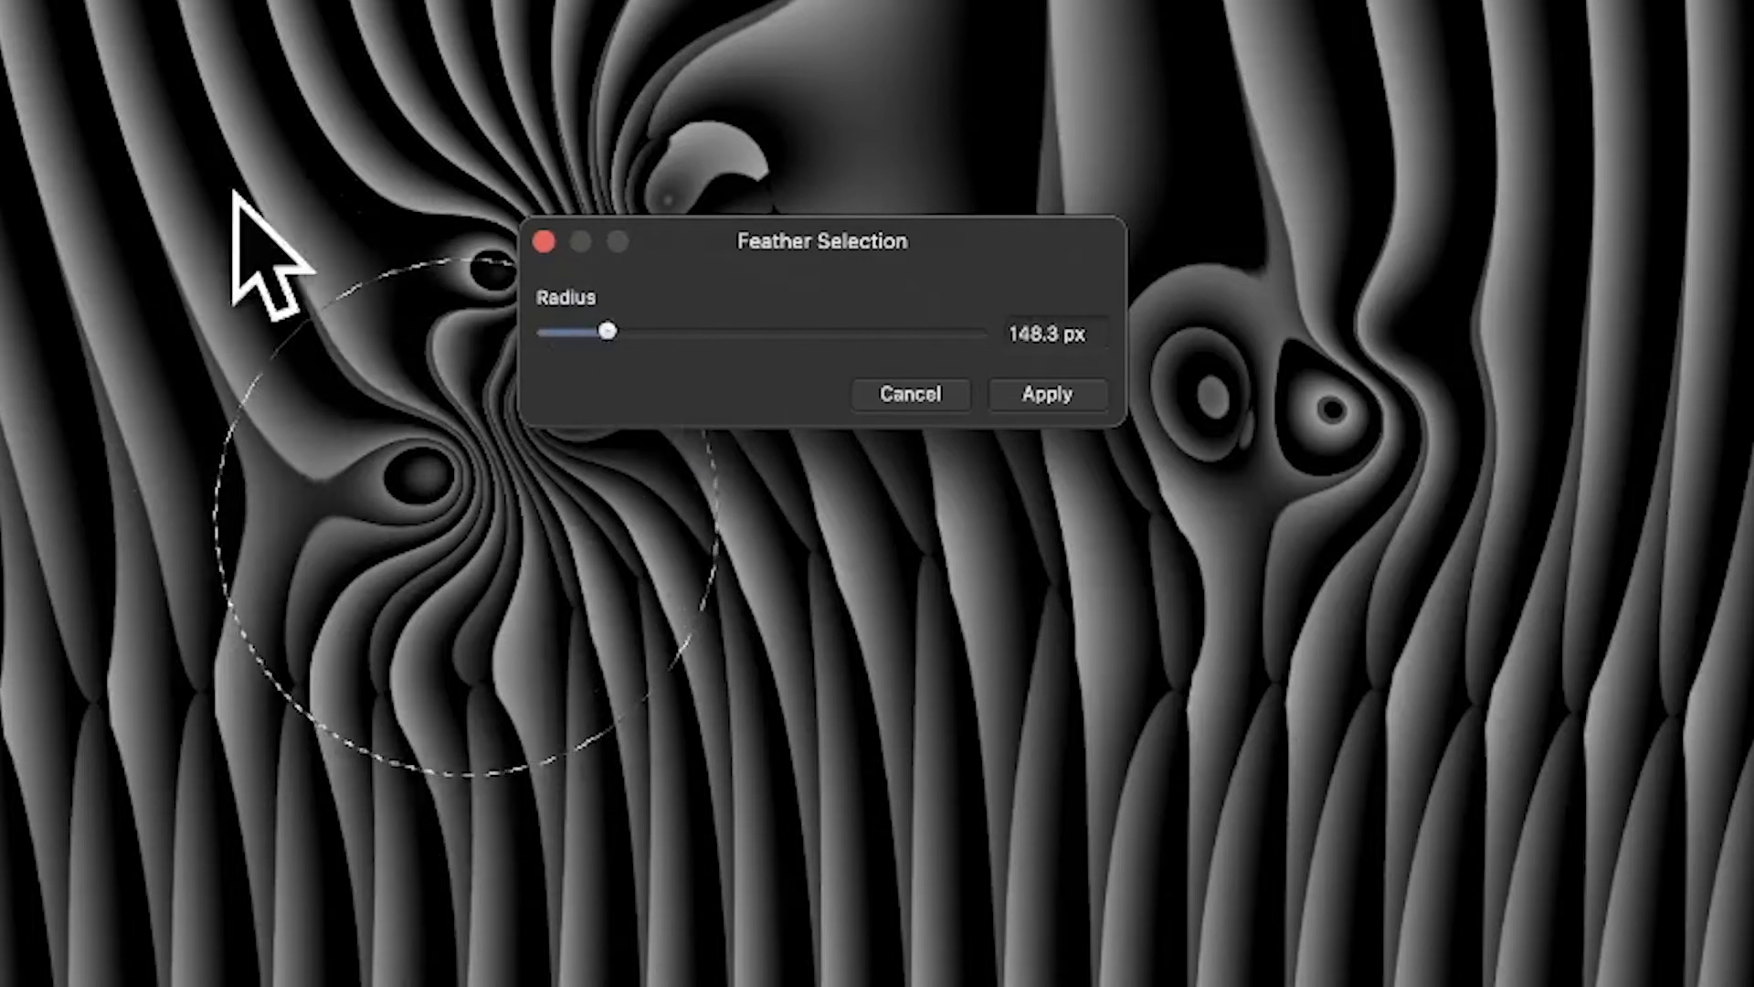
{"action": "left_click_drag", "start_coordinate": [608, 331], "coordinate": [593, 332]}
{"action": "left_click", "coordinate": [1083, 388]}
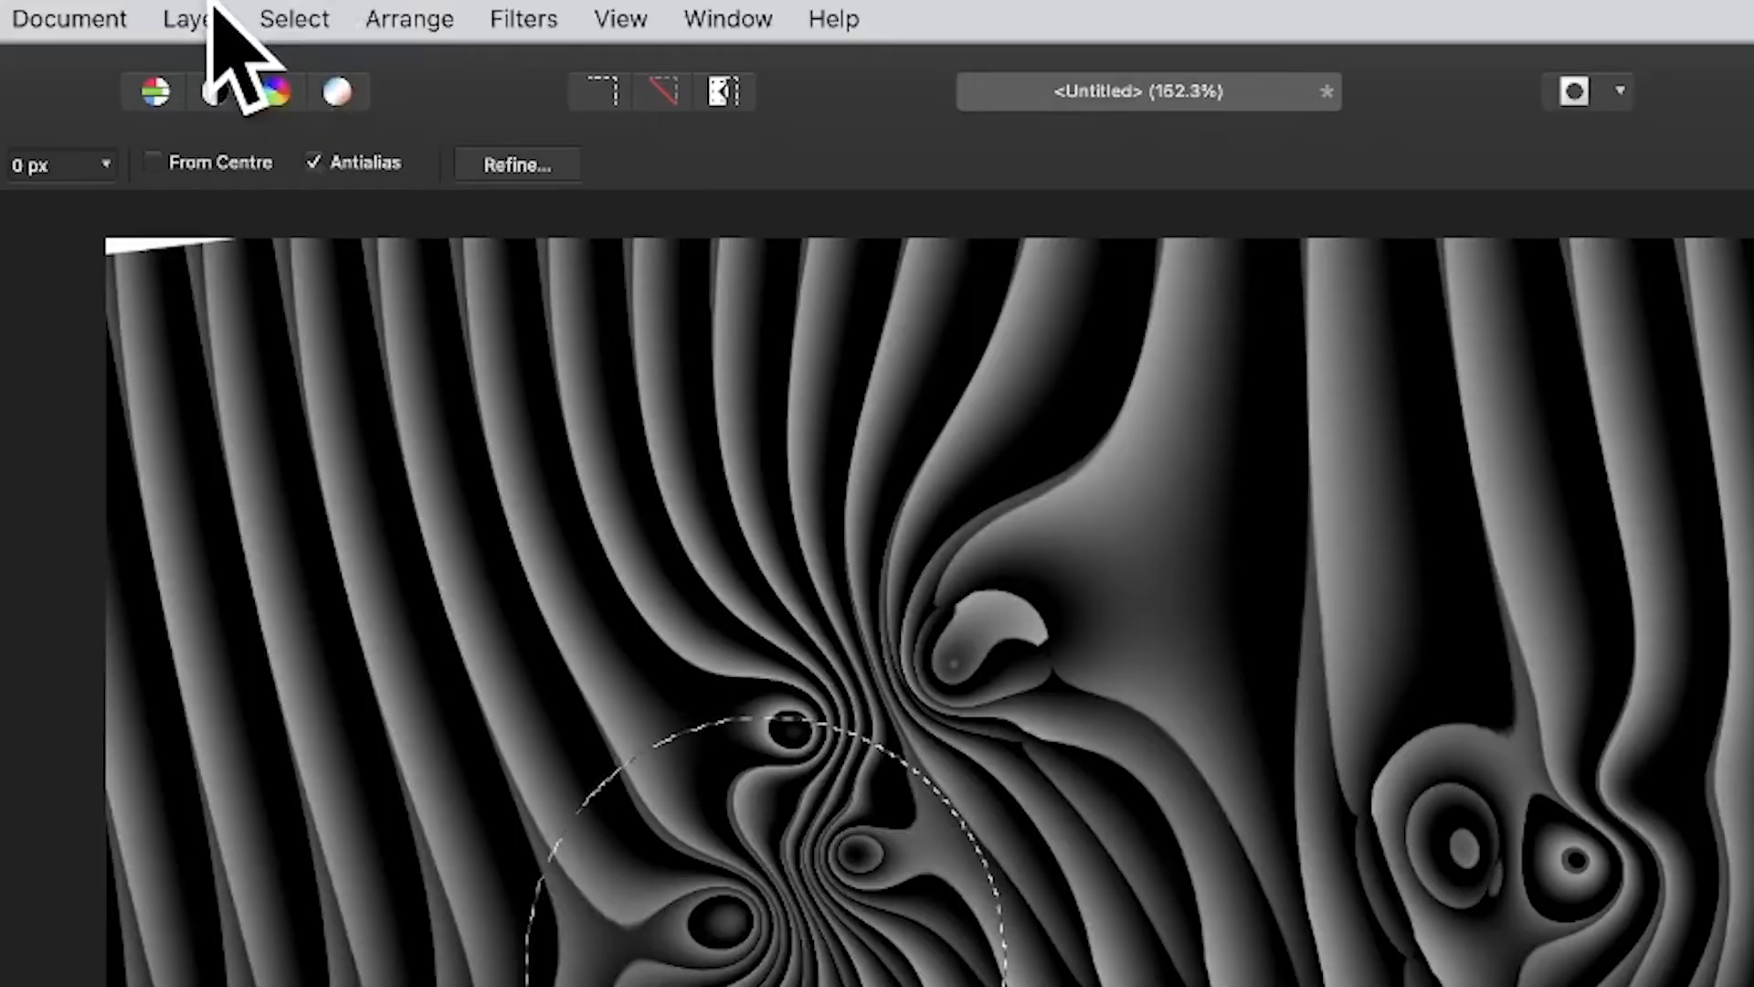
Step: Create a pattern layer from the feathered selection and offset copies of it across the canvas, making five overlapping pattern layers
{"action": "left_click", "coordinate": [192, 18]}
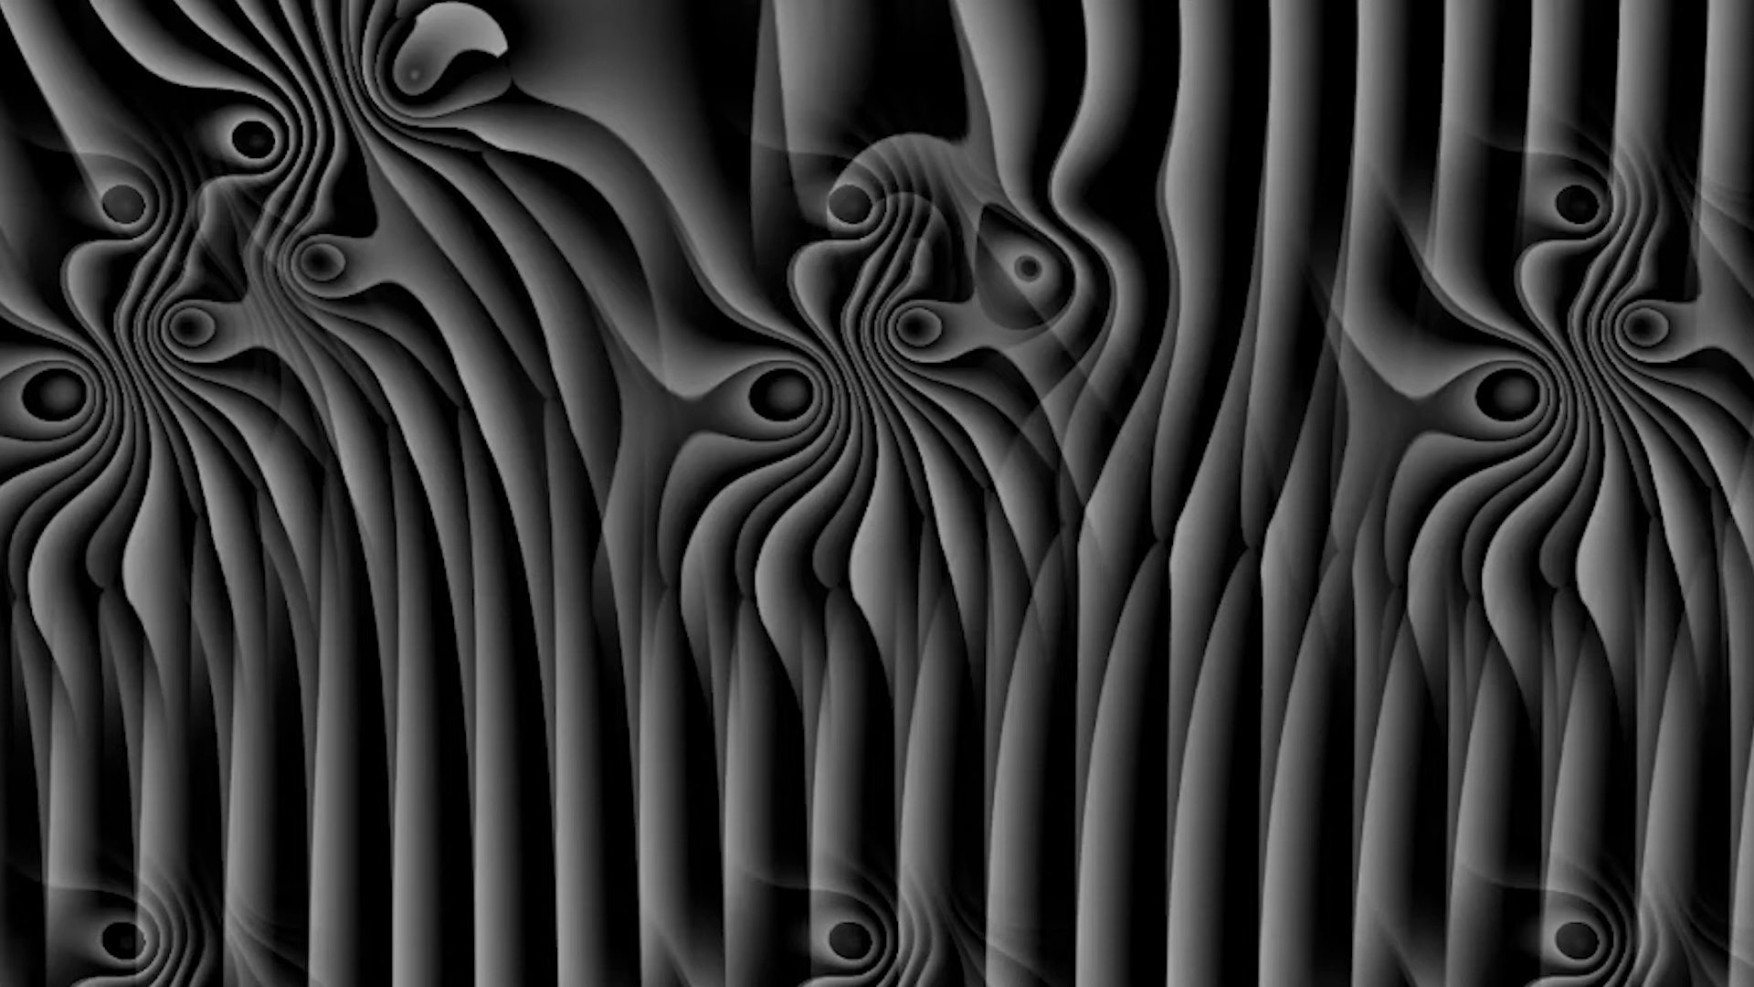
{"action": "key", "text": "v"}
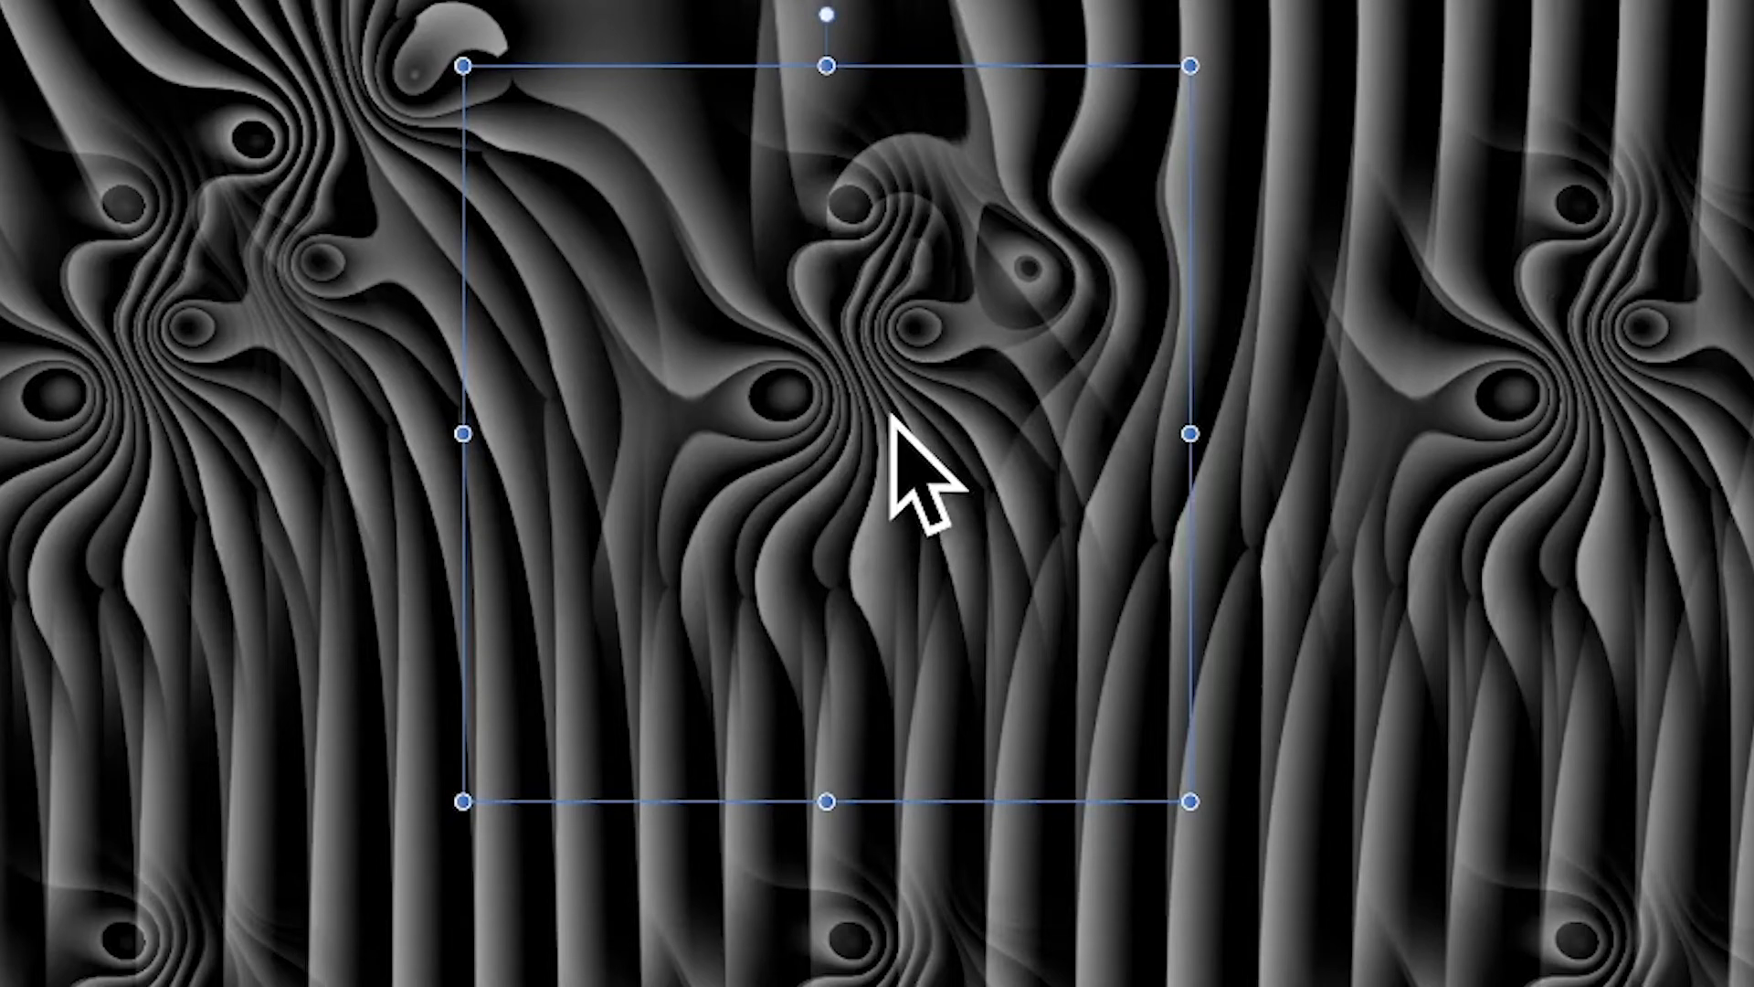
{"action": "left_click_drag", "start_coordinate": [916, 435], "coordinate": [666, 143]}
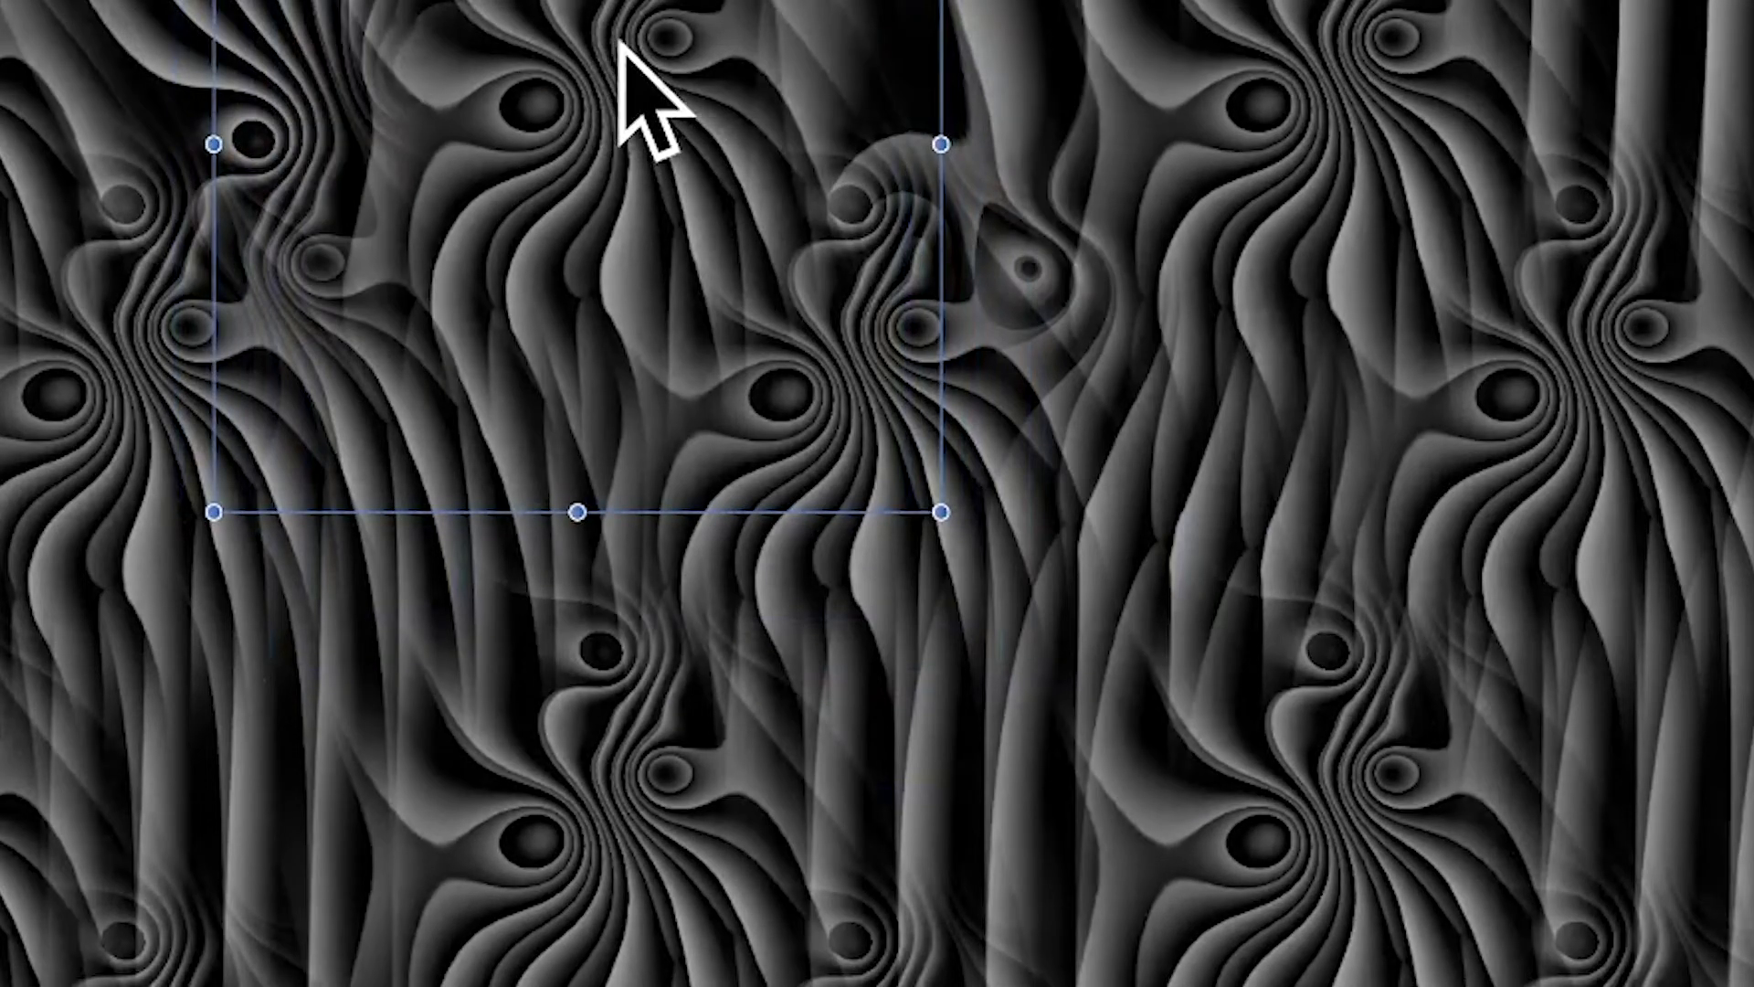
{"action": "left_click_drag", "start_coordinate": [614, 41], "coordinate": [0, 852]}
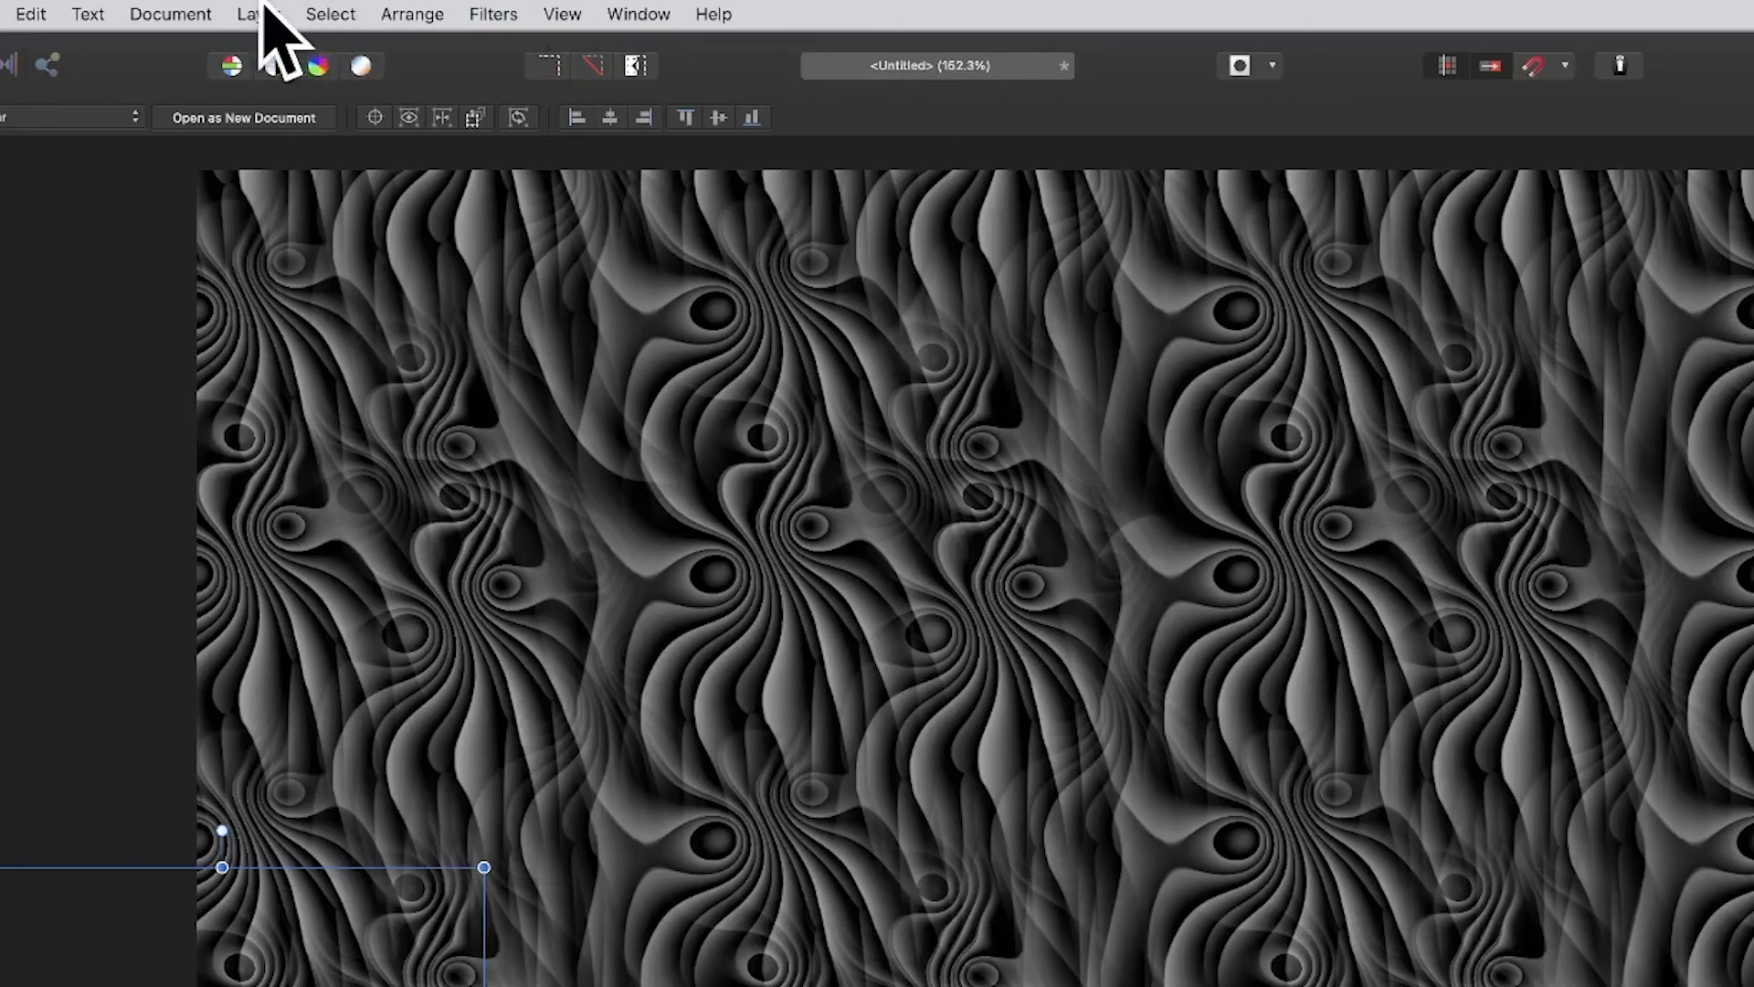
Step: Merge the visible layers into a new pixel layer and delete the five pattern layers and the old pixel layer beneath it
{"action": "left_click", "coordinate": [321, 9]}
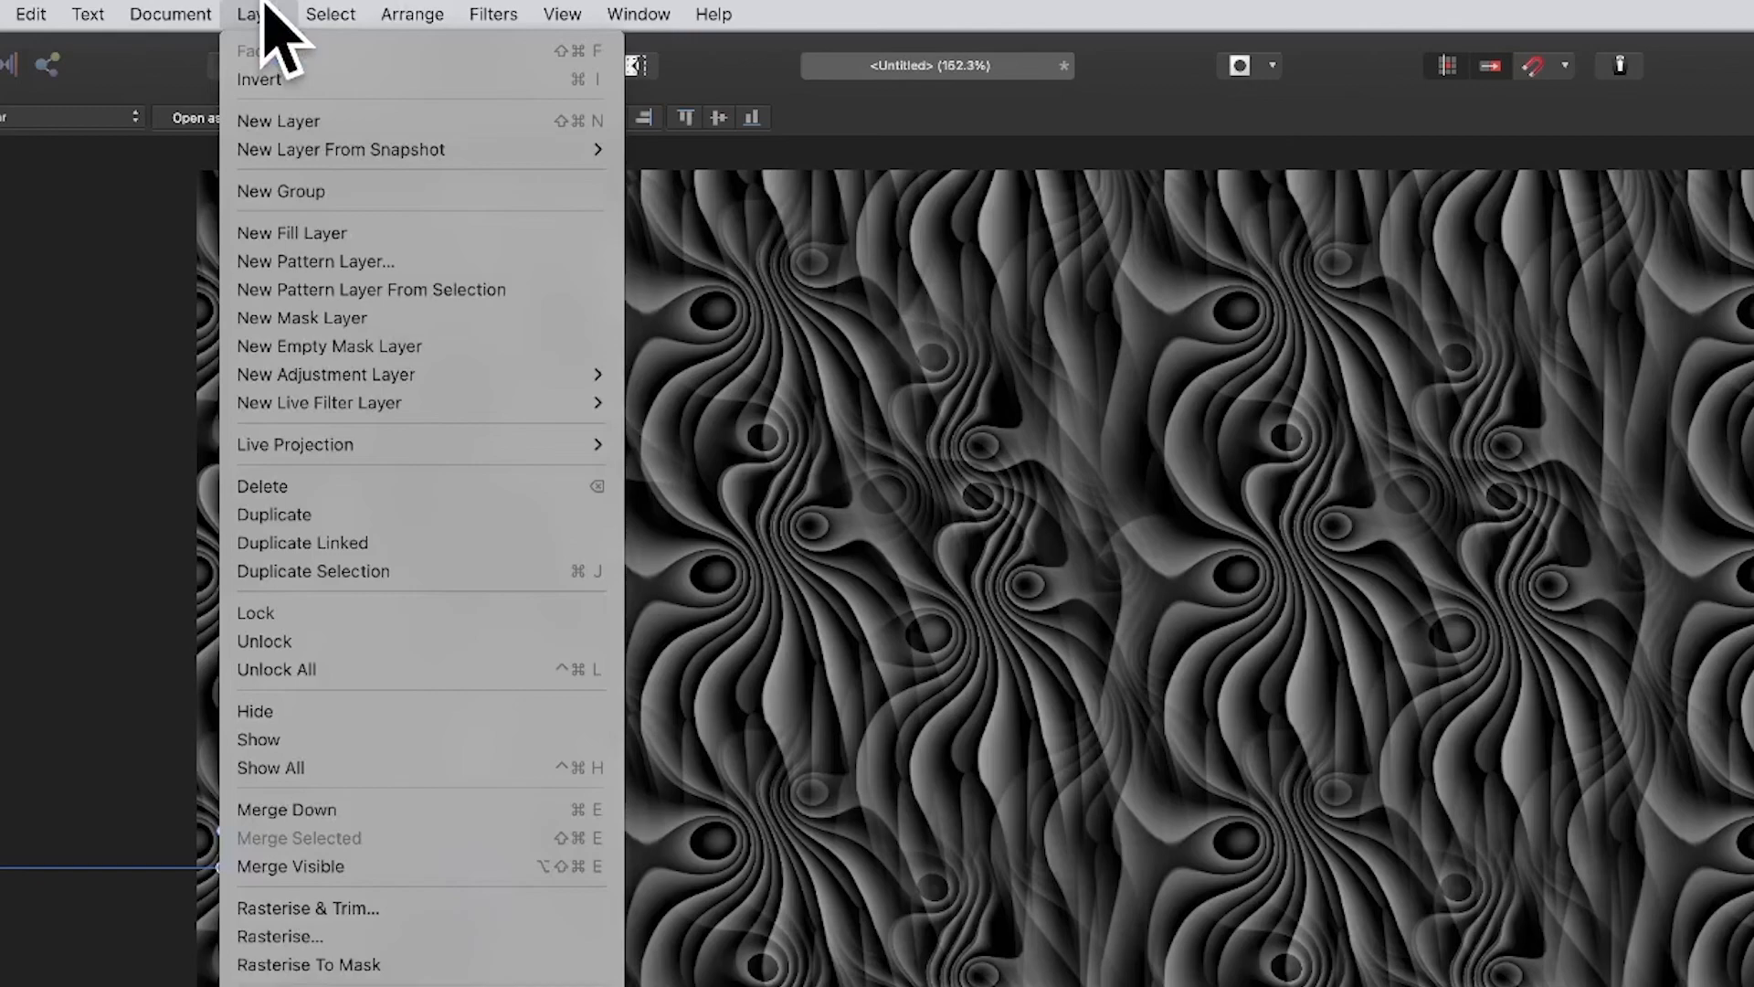
{"action": "left_click", "coordinate": [470, 866]}
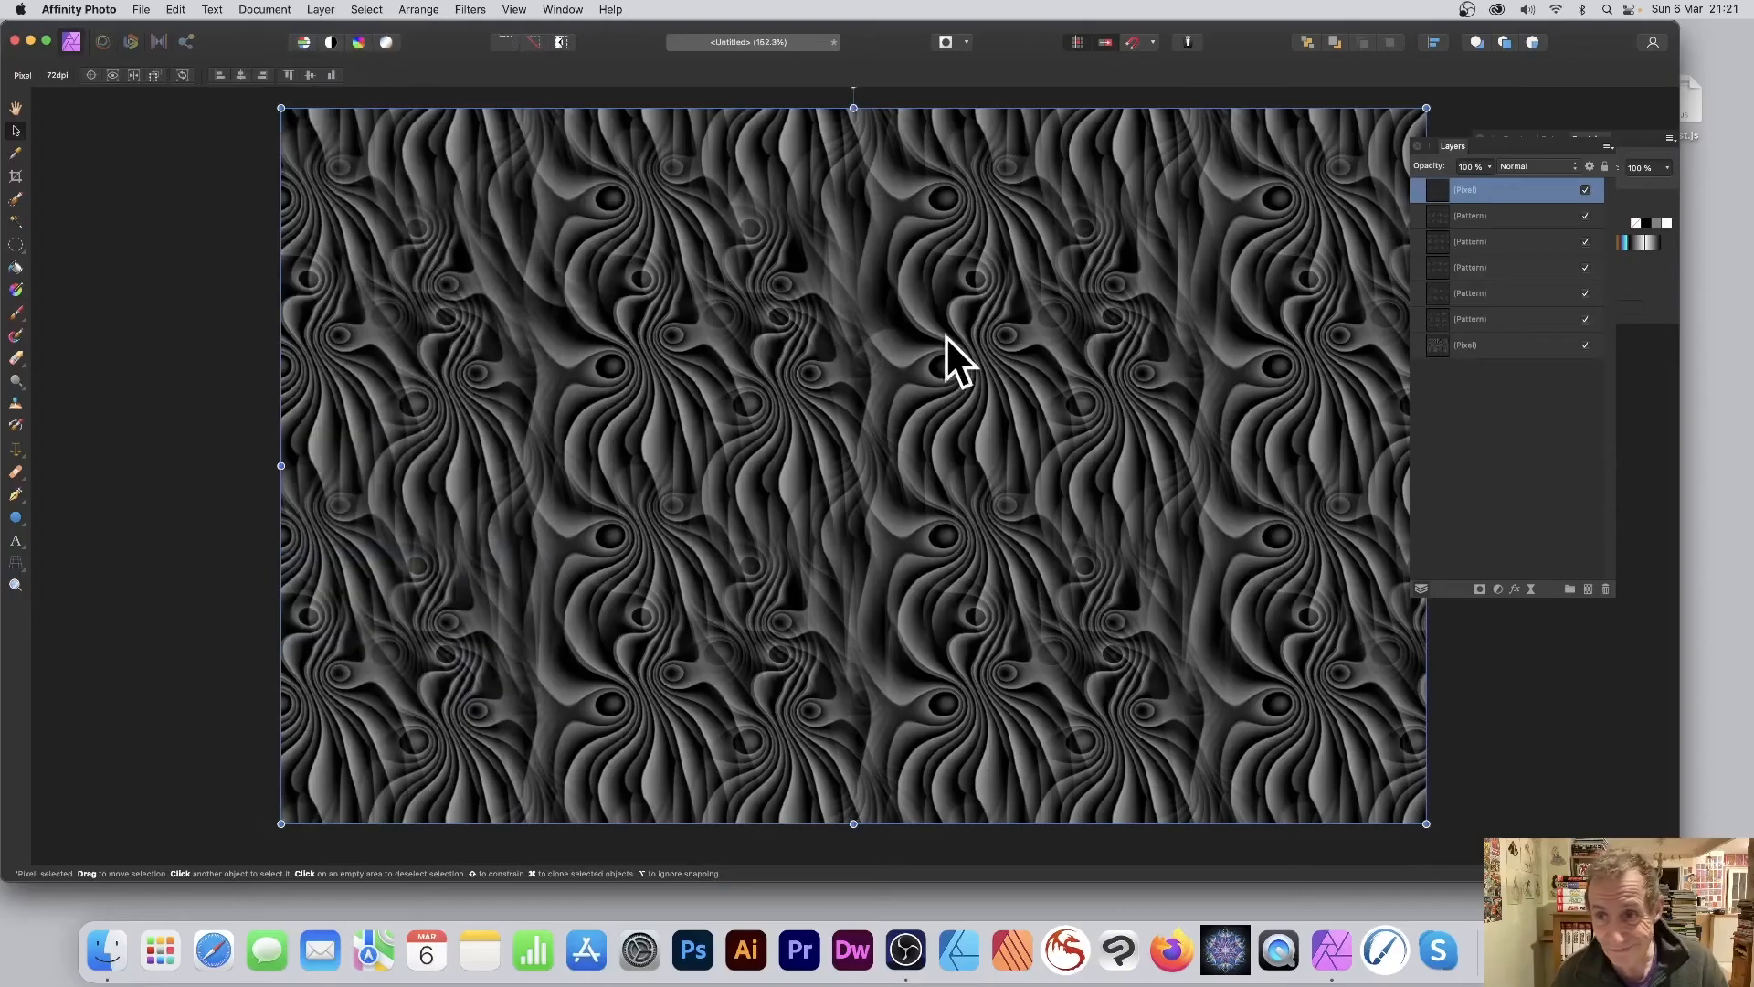
{"action": "left_click", "coordinate": [1516, 216]}
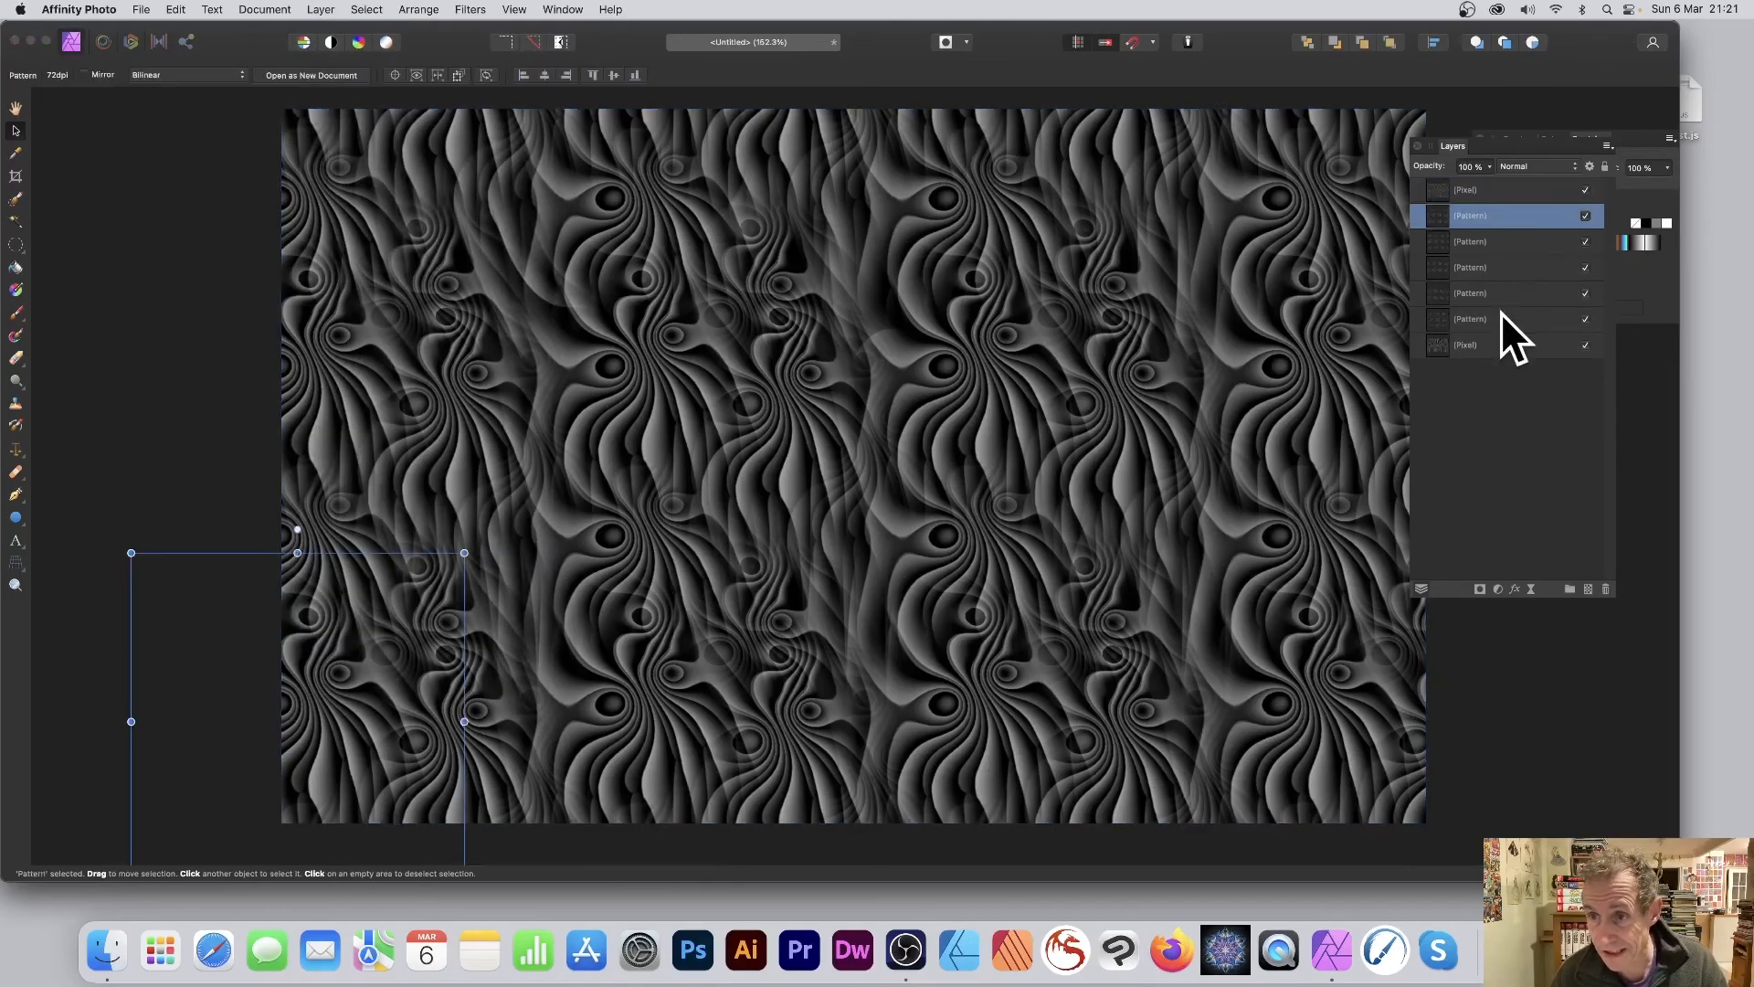
{"action": "left_click", "coordinate": [1494, 348], "text": "shift"}
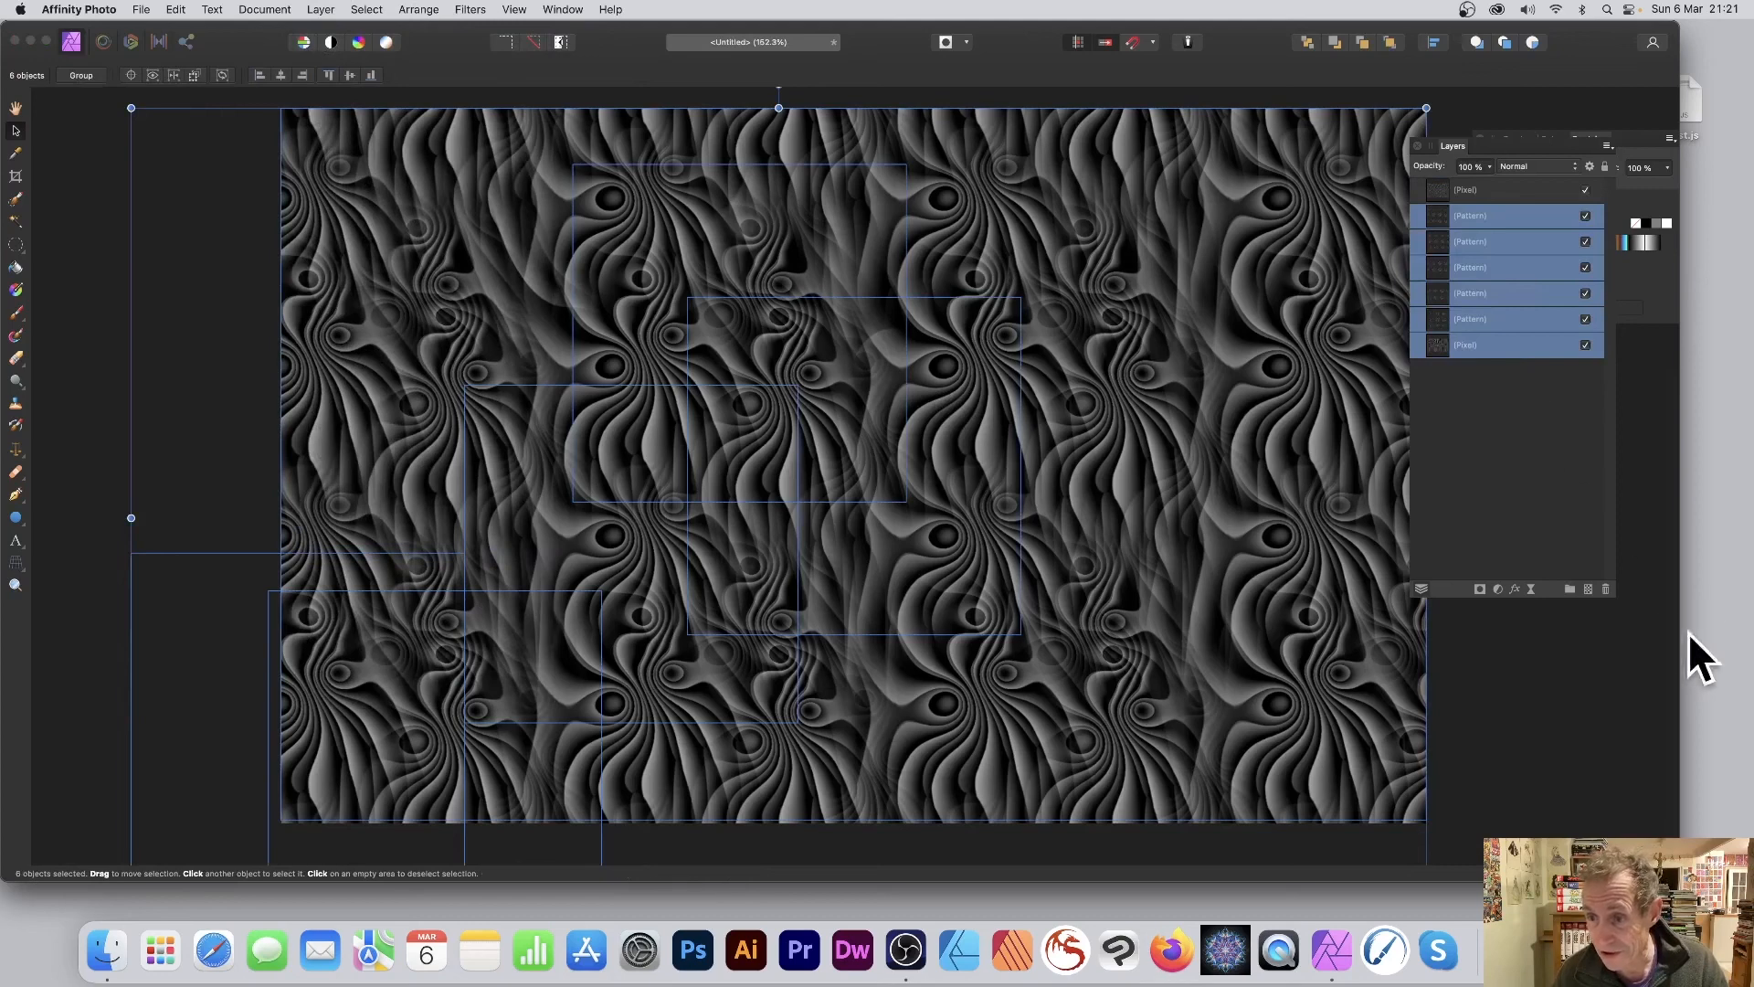
{"action": "left_click", "coordinate": [1606, 589]}
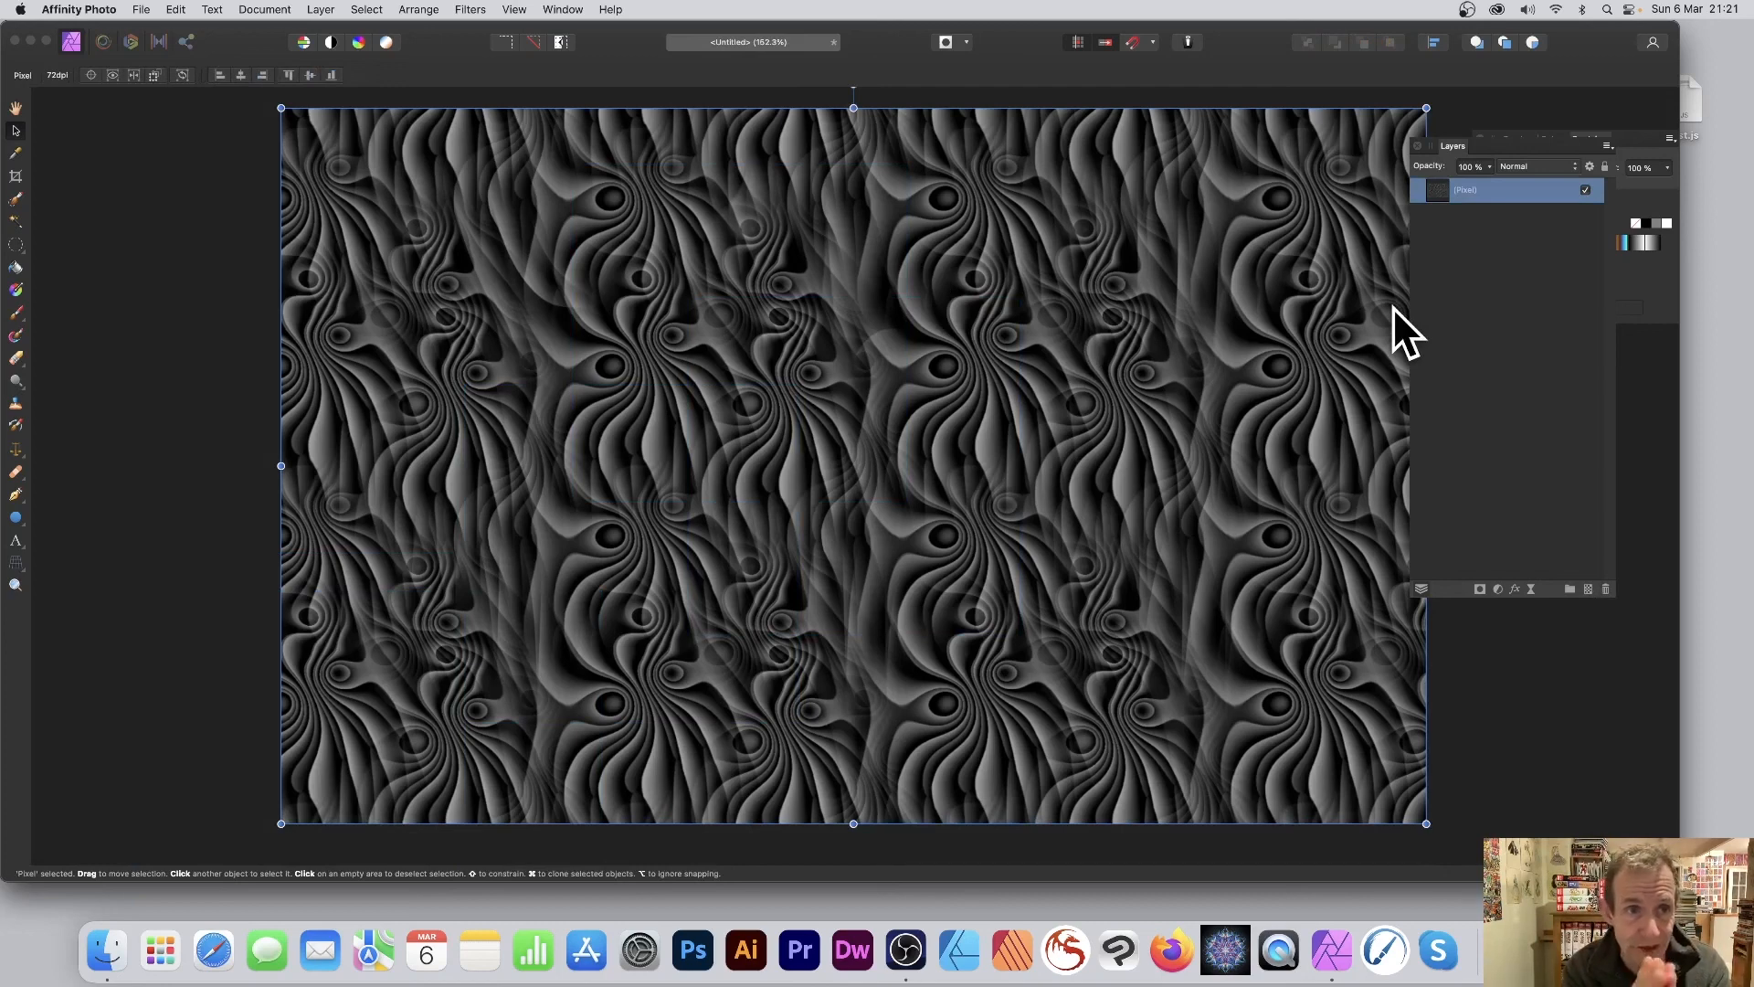
{"action": "left_click", "coordinate": [331, 8]}
{"action": "mouse_move", "coordinate": [364, 235]}
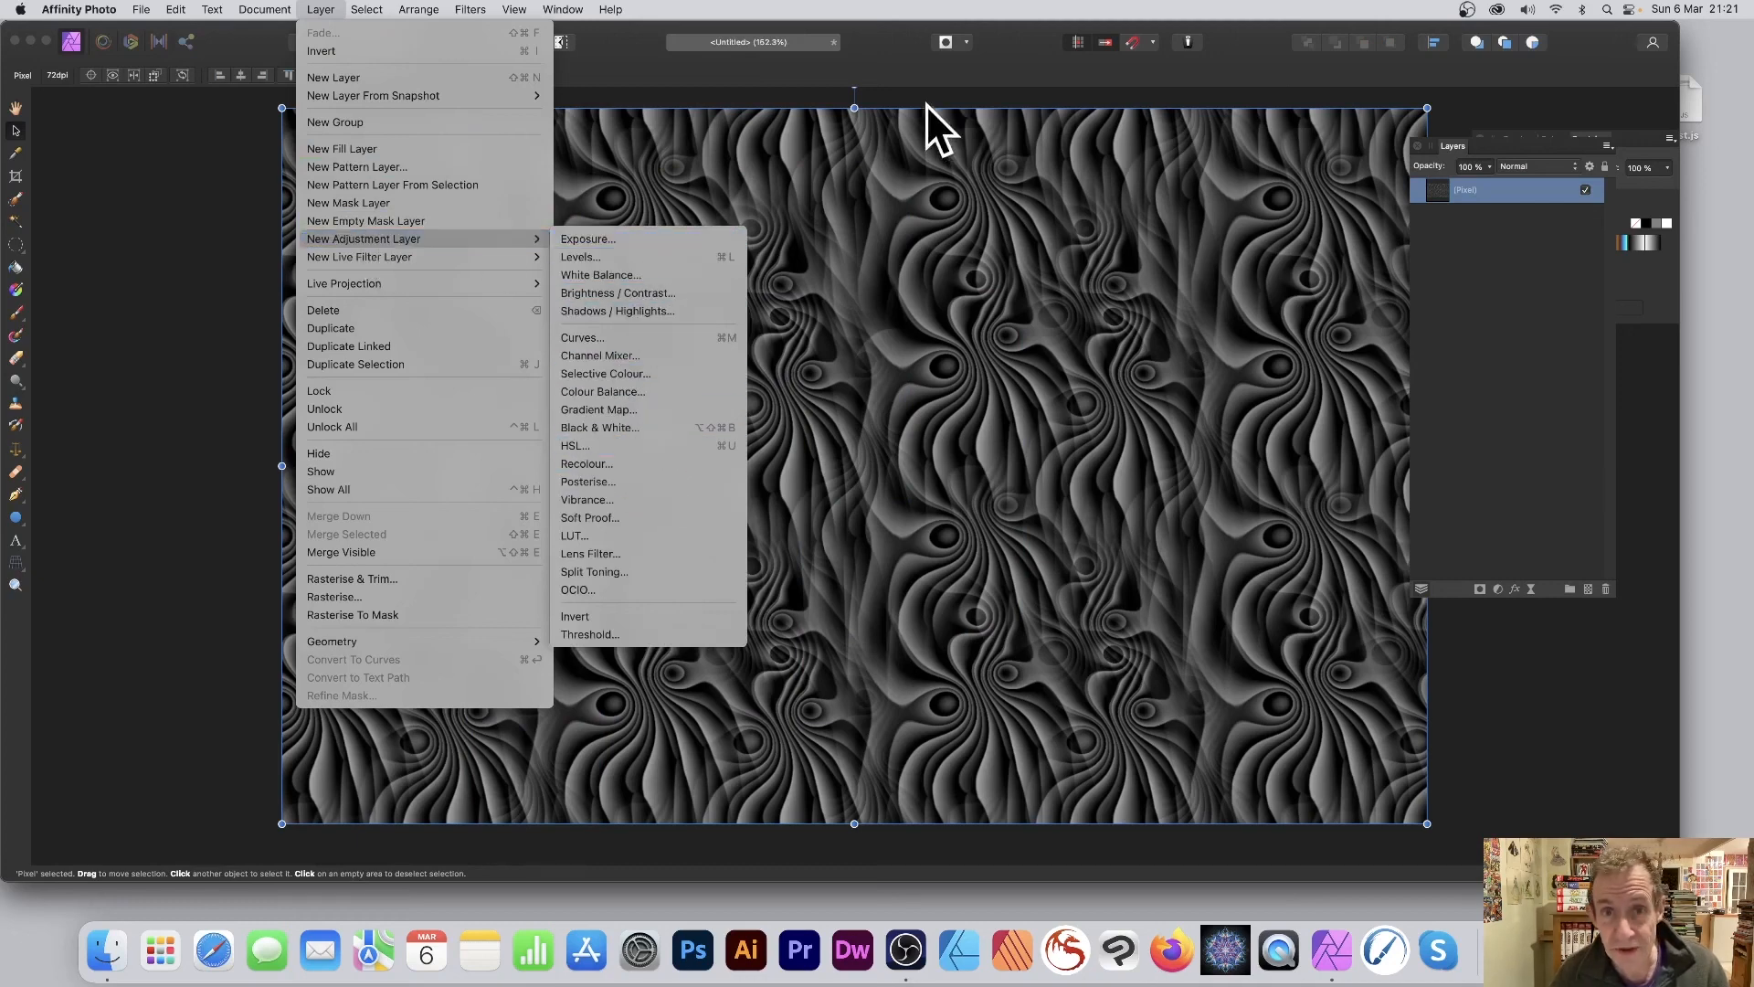
{"action": "left_click", "coordinate": [891, 70]}
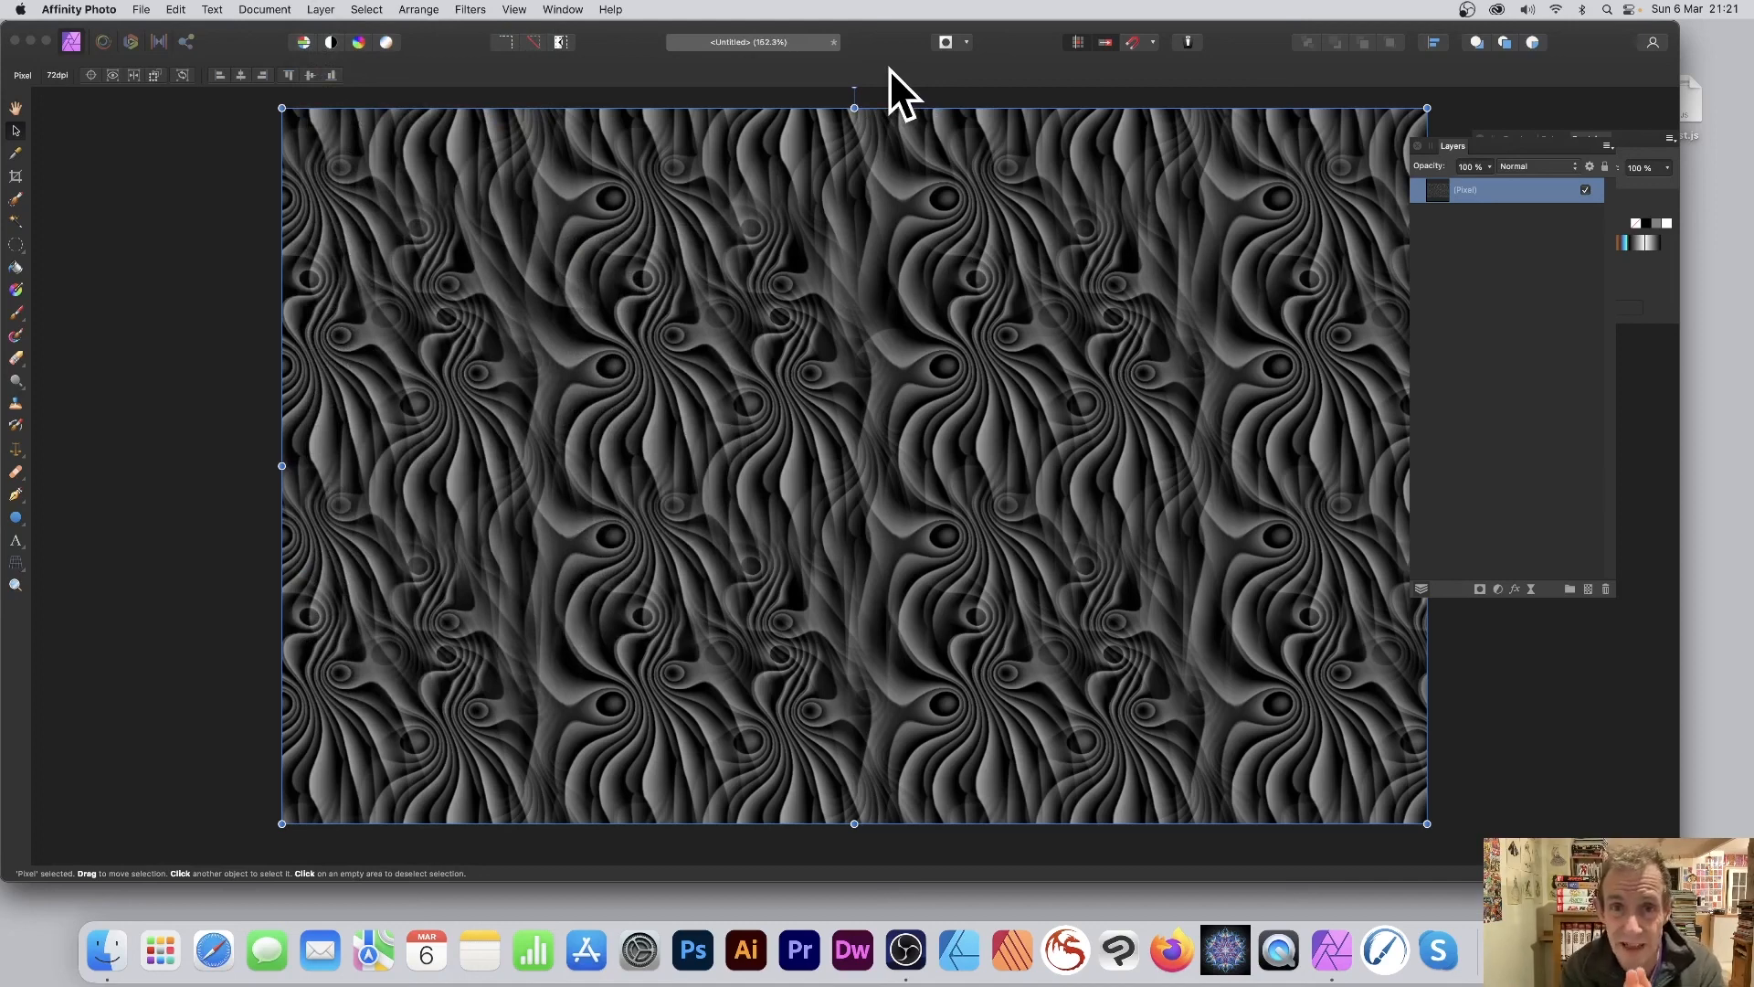